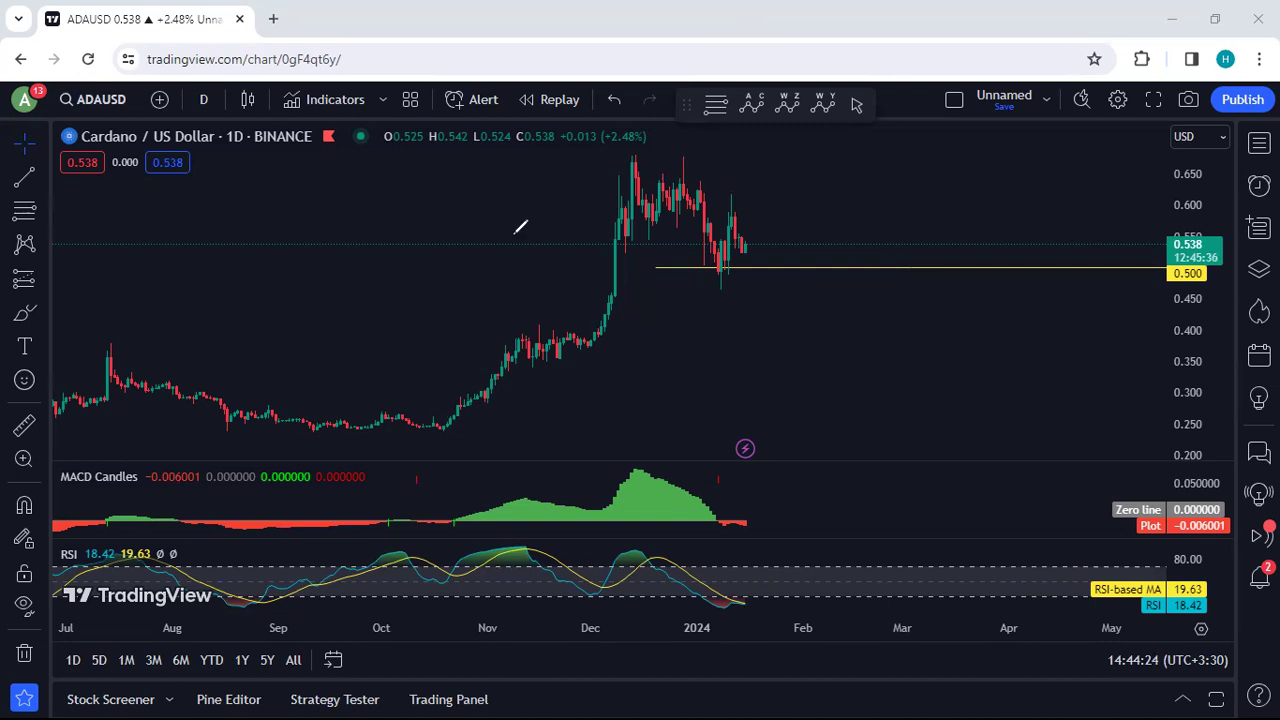
Sketch the rise and drop to the 0.500 line on the daily chart, add an arrow to that line and circle its price label
left_click_drag(391, 297, 363, 298)
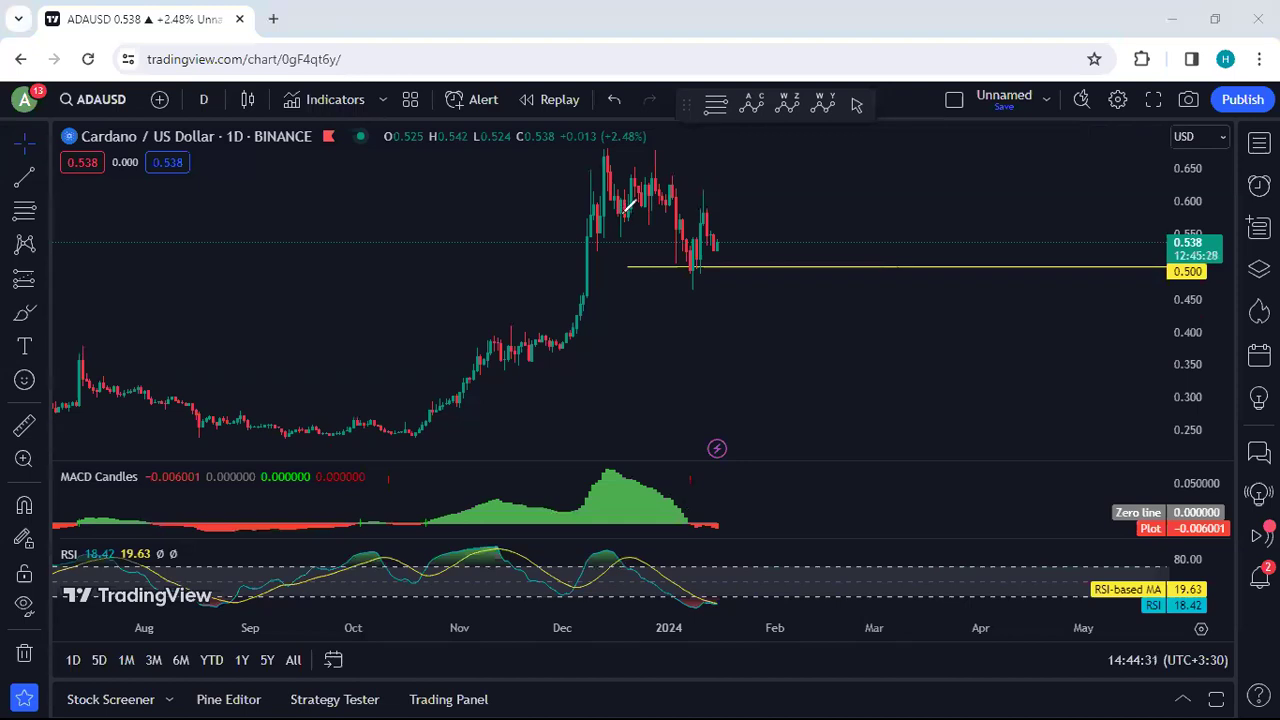
left_click_drag(620, 214, 656, 160)
mouse_move(870, 370)
left_mouse_down()
mouse_move(946, 312)
mouse_move(966, 266)
left_mouse_up()
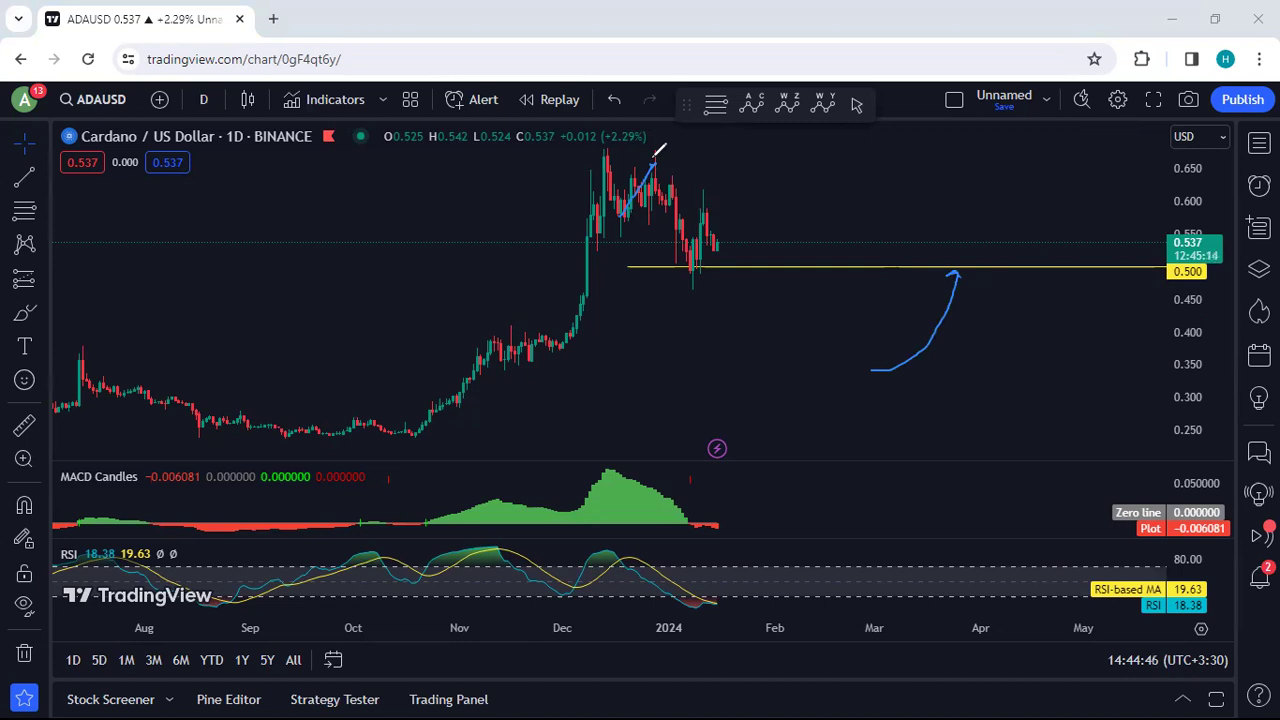
mouse_move(654, 158)
left_mouse_down()
mouse_move(702, 259)
mouse_move(686, 278)
mouse_move(704, 268)
left_mouse_up()
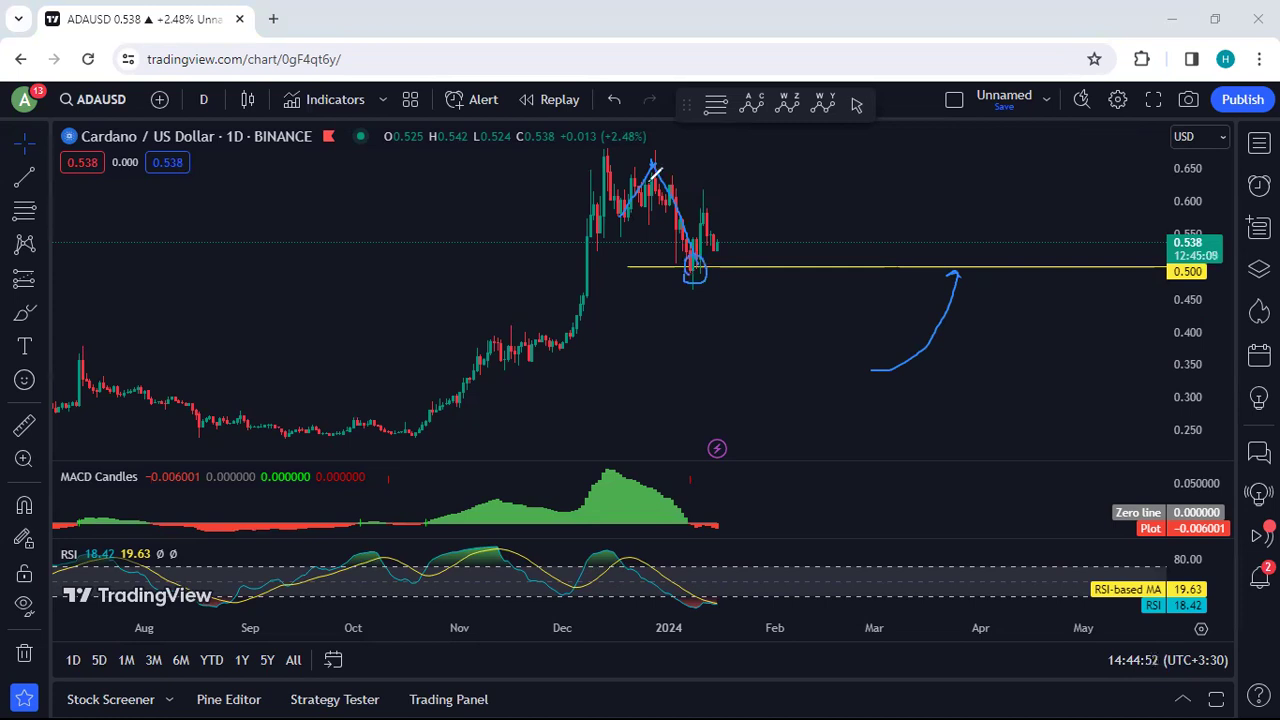
mouse_move(628, 208)
left_mouse_down()
mouse_move(657, 172)
mouse_move(678, 236)
left_mouse_up()
mouse_move(1128, 318)
left_mouse_down()
mouse_move(1160, 255)
mouse_move(1160, 295)
left_mouse_up()
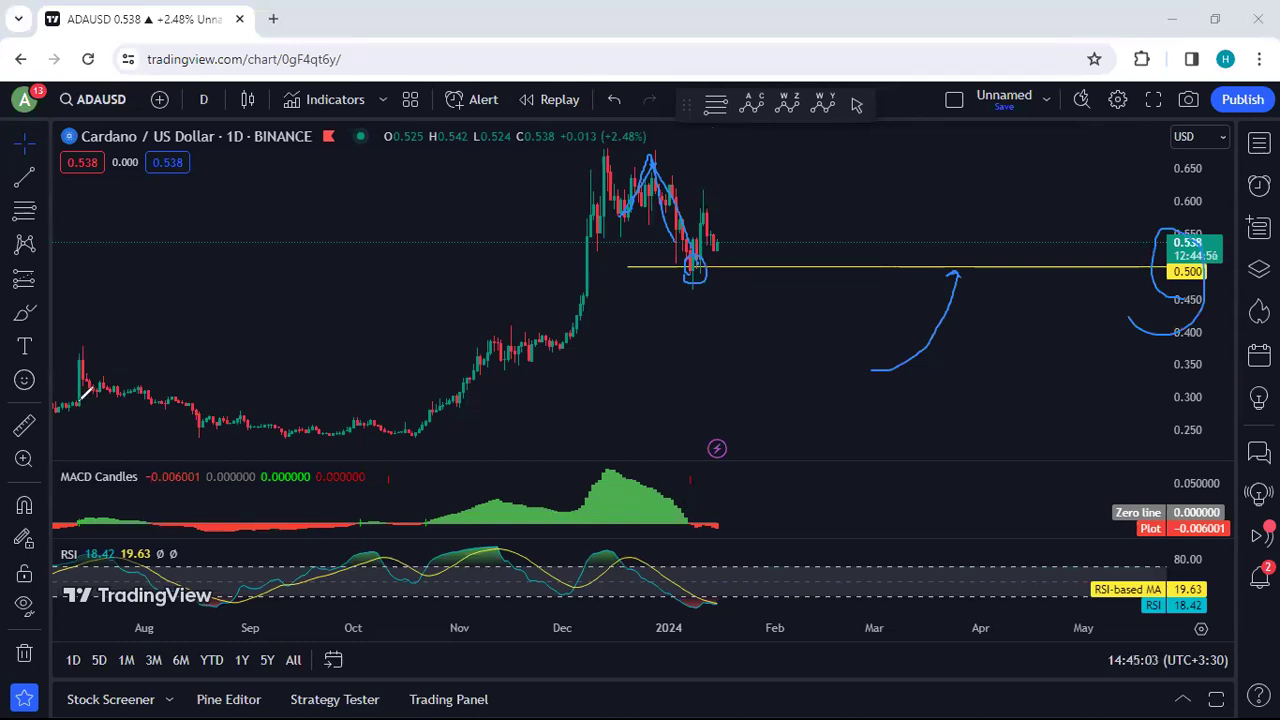
Switch the chart to the 1-week interval and rescale it around the recent candles and the 0.920 and 1.350 lines
left_click(200, 99)
left_click(257, 556)
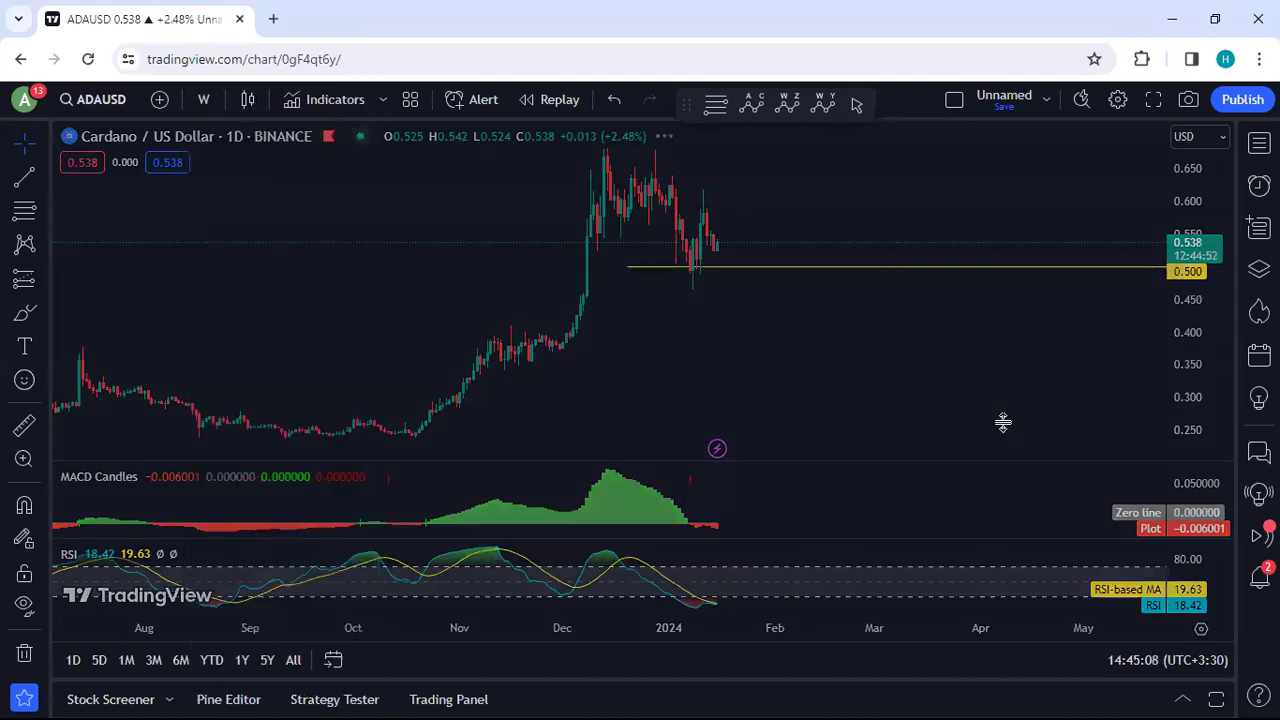
double_click(1193, 357)
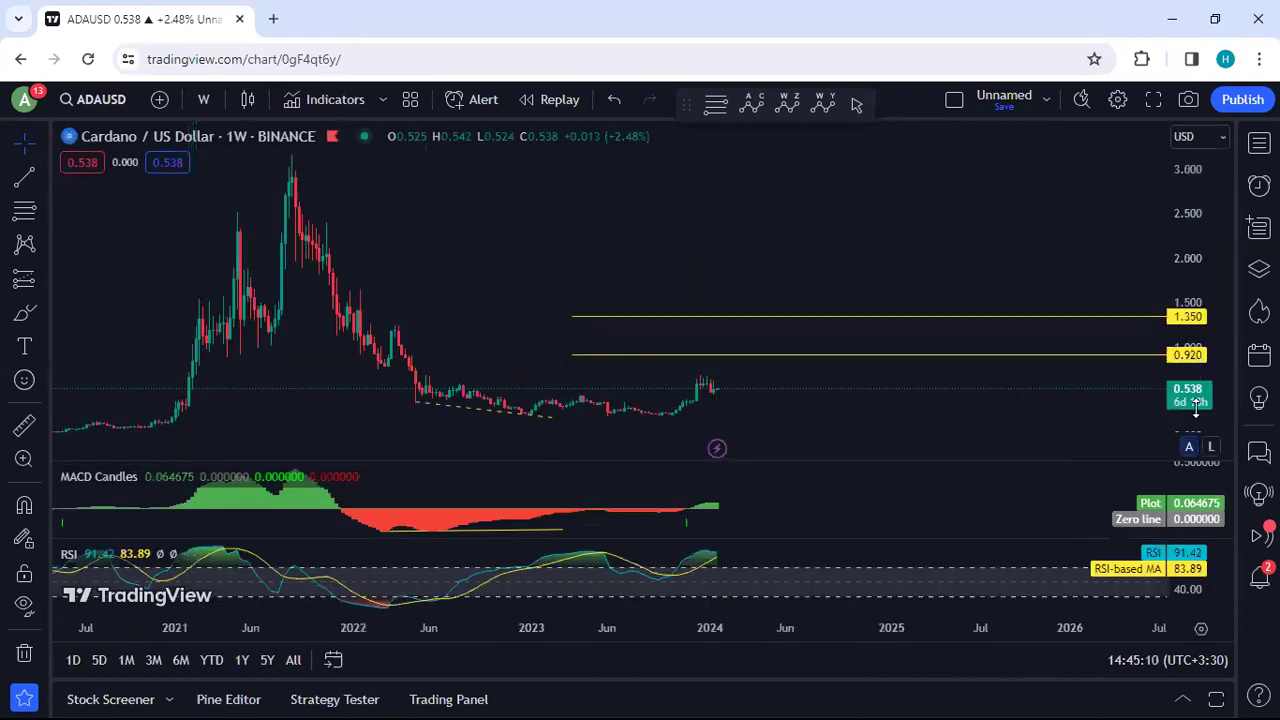
left_click_drag(1195, 406, 1186, 312)
left_click_drag(920, 265, 894, 183)
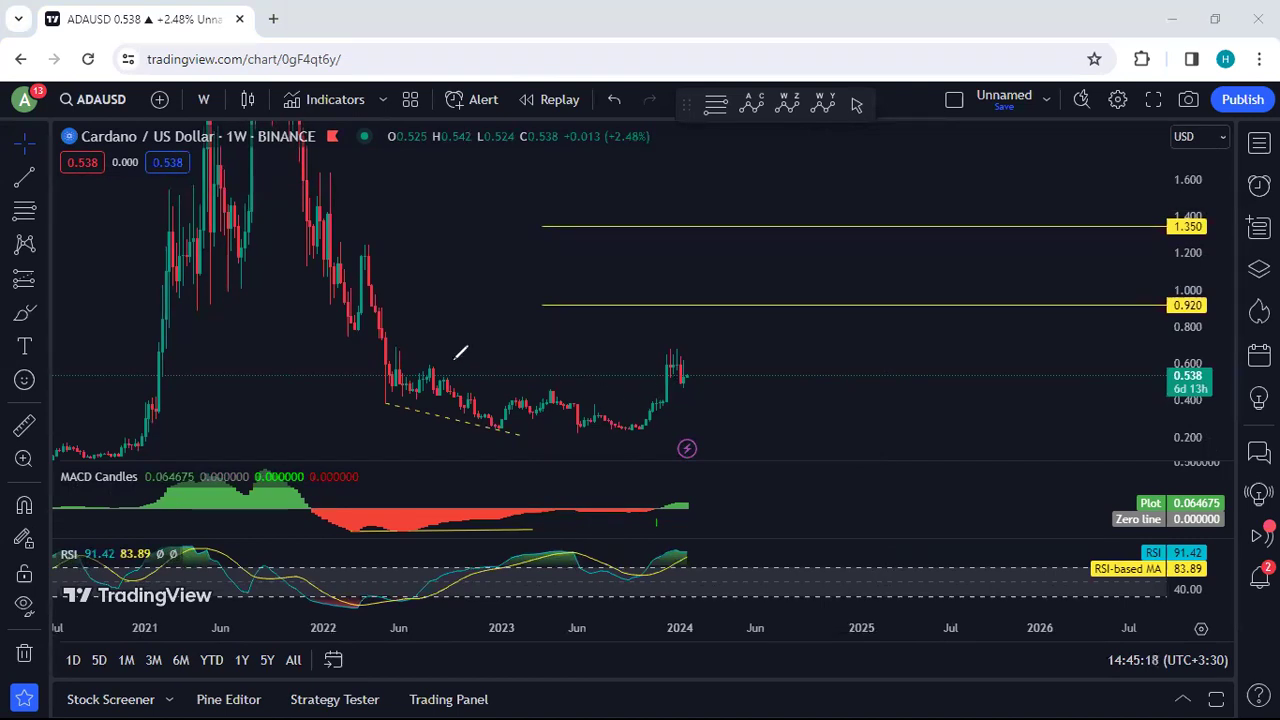
Box the 2022–2024 price range, sketch upward arrows towards and beyond 0.920 and 1.350, circle the zone between them, and clear the sketches
mouse_move(391, 350)
left_mouse_down()
mouse_move(660, 352)
mouse_move(697, 427)
mouse_move(391, 423)
mouse_move(380, 349)
mouse_move(392, 348)
left_mouse_up()
mouse_move(690, 400)
left_mouse_down()
mouse_move(745, 352)
mouse_move(746, 316)
left_mouse_up()
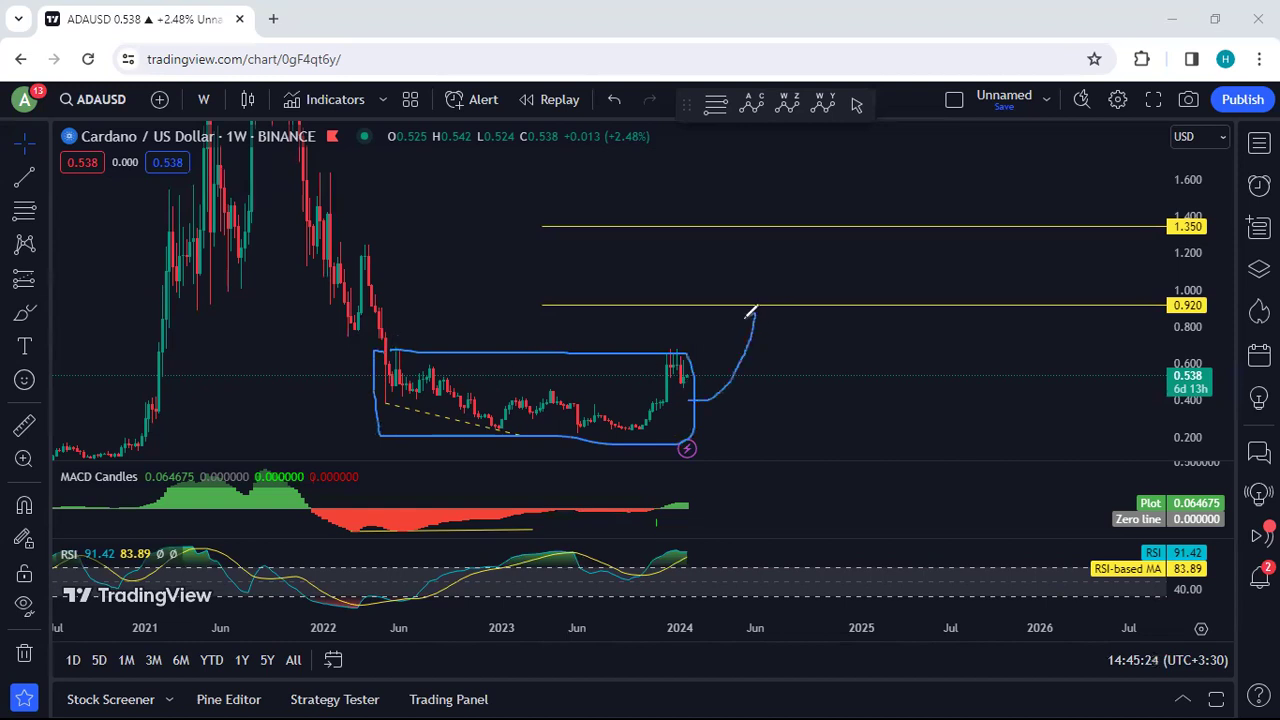
mouse_move(766, 366)
left_mouse_down()
mouse_move(804, 302)
mouse_move(819, 230)
left_mouse_up()
mouse_move(742, 302)
left_mouse_down()
mouse_move(790, 262)
mouse_move(715, 245)
mouse_move(731, 297)
left_mouse_up()
left_click_drag(768, 250, 810, 150)
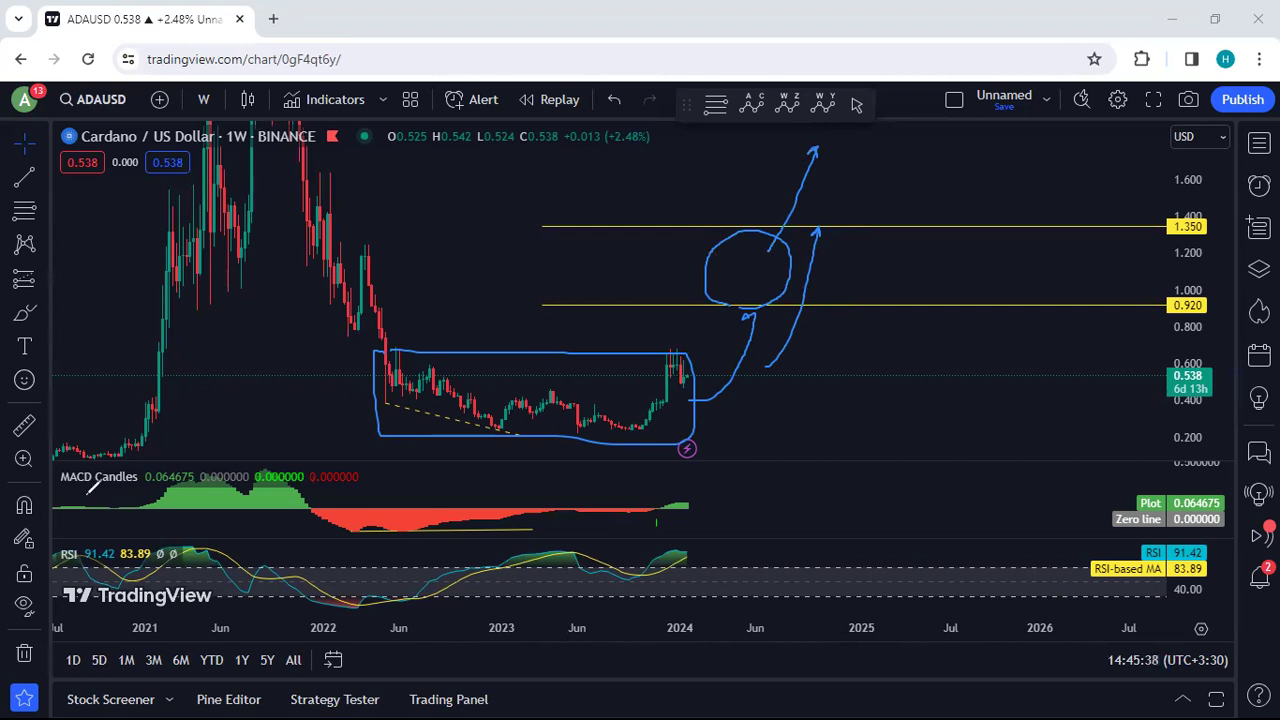
key("Delete")
Outline the 2022–2024 range again, clear it, sketch a small flag on the latest candles with an arrow up to 0.920, and clear that too
mouse_move(390, 349)
left_mouse_down()
mouse_move(671, 349)
mouse_move(691, 411)
mouse_move(387, 440)
mouse_move(370, 370)
left_mouse_up()
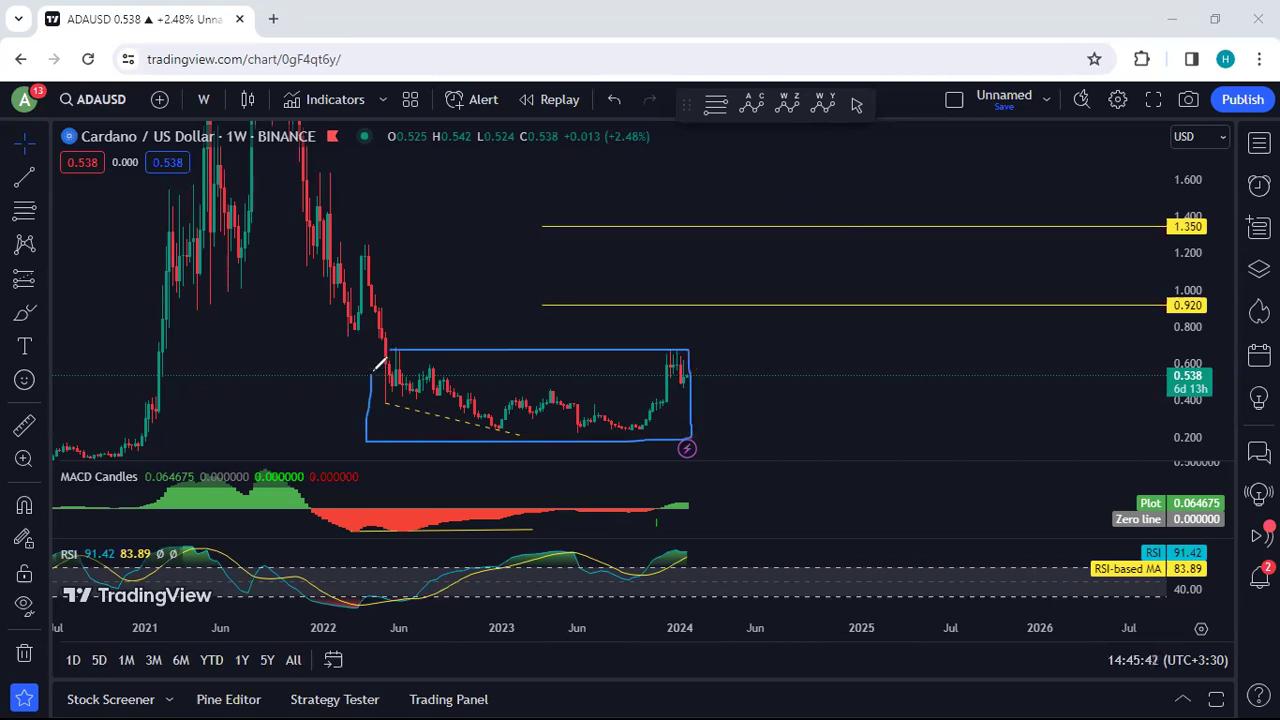
key("Delete")
mouse_move(674, 348)
left_mouse_down()
mouse_move(699, 370)
mouse_move(681, 383)
mouse_move(718, 306)
left_mouse_up()
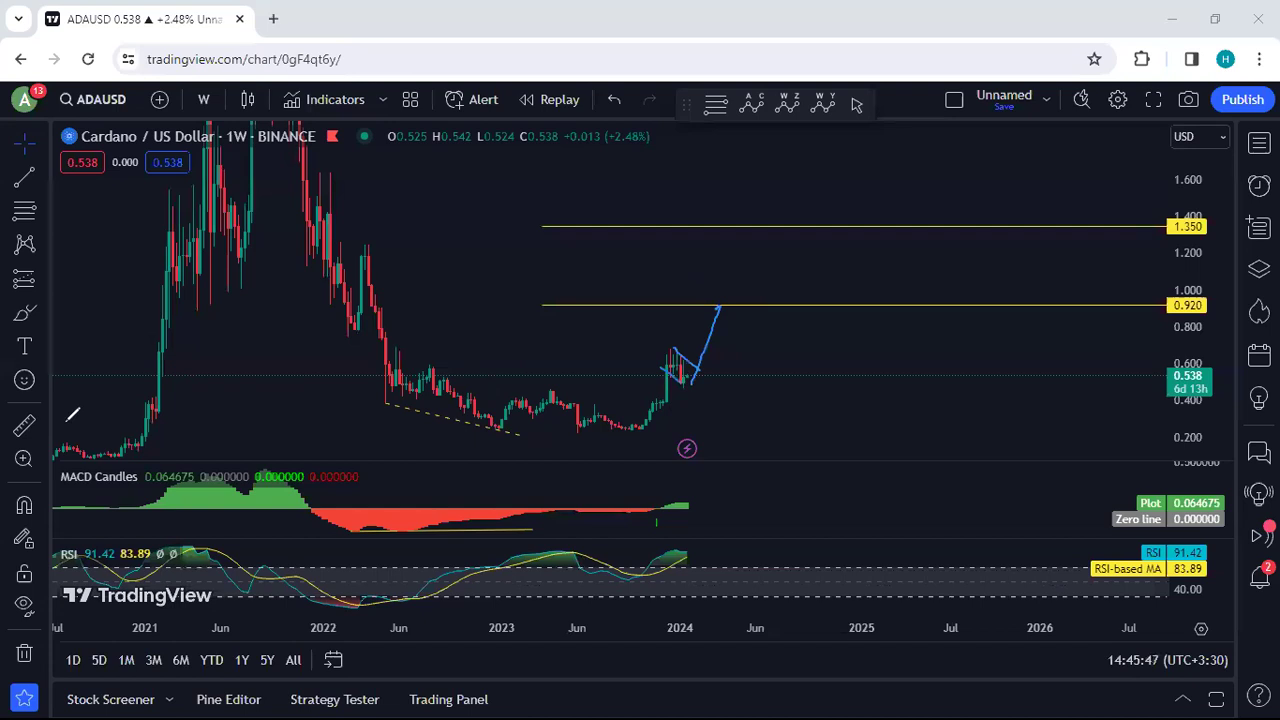
key("Delete")
Sketch a falling stroke from the latest peak and a zigzag through the 2022–2024 range, and clear both
left_click_drag(673, 360, 710, 432)
mouse_move(414, 420)
left_mouse_down()
mouse_move(474, 358)
mouse_move(598, 411)
mouse_move(677, 374)
left_mouse_up()
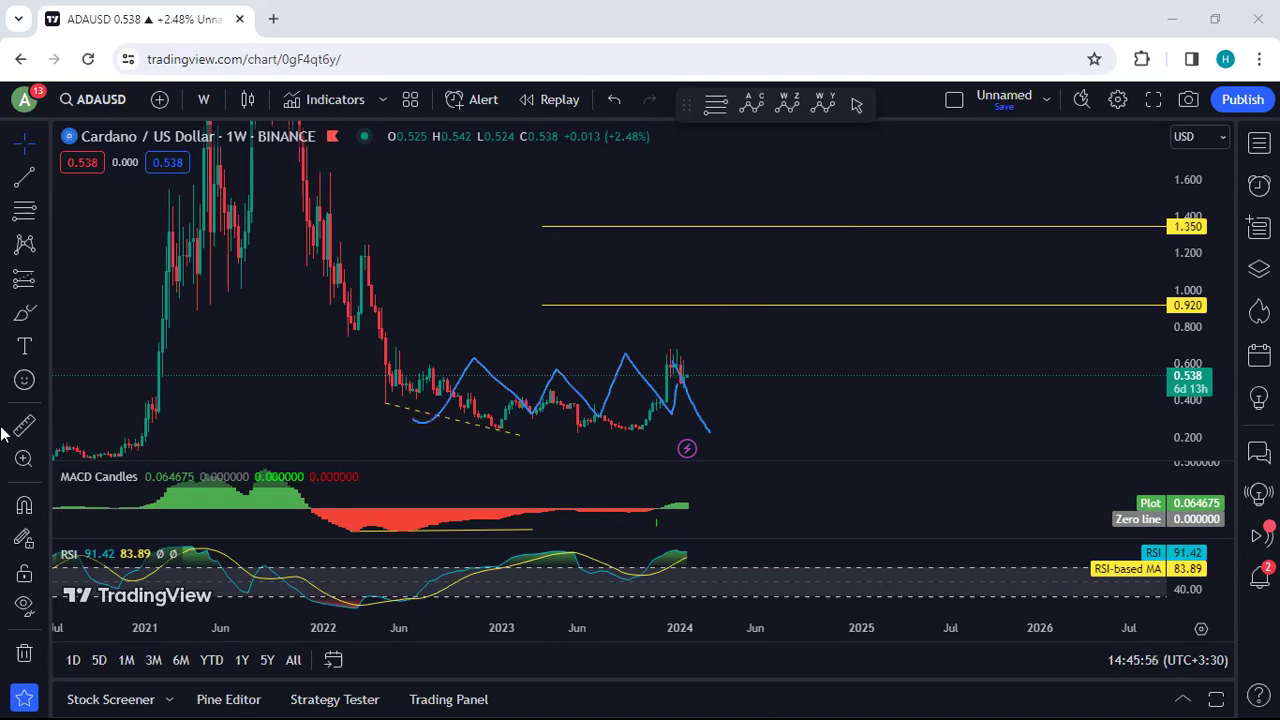
key("Delete")
Sketch a flag on the latest weekly candles with the preceding rally and an arrow up to 0.920, and clear the sketch
mouse_move(681, 352)
left_mouse_down()
mouse_move(693, 371)
mouse_move(679, 384)
left_mouse_up()
mouse_move(618, 424)
left_mouse_down()
mouse_move(642, 426)
mouse_move(669, 367)
mouse_move(697, 380)
mouse_move(721, 311)
left_mouse_up()
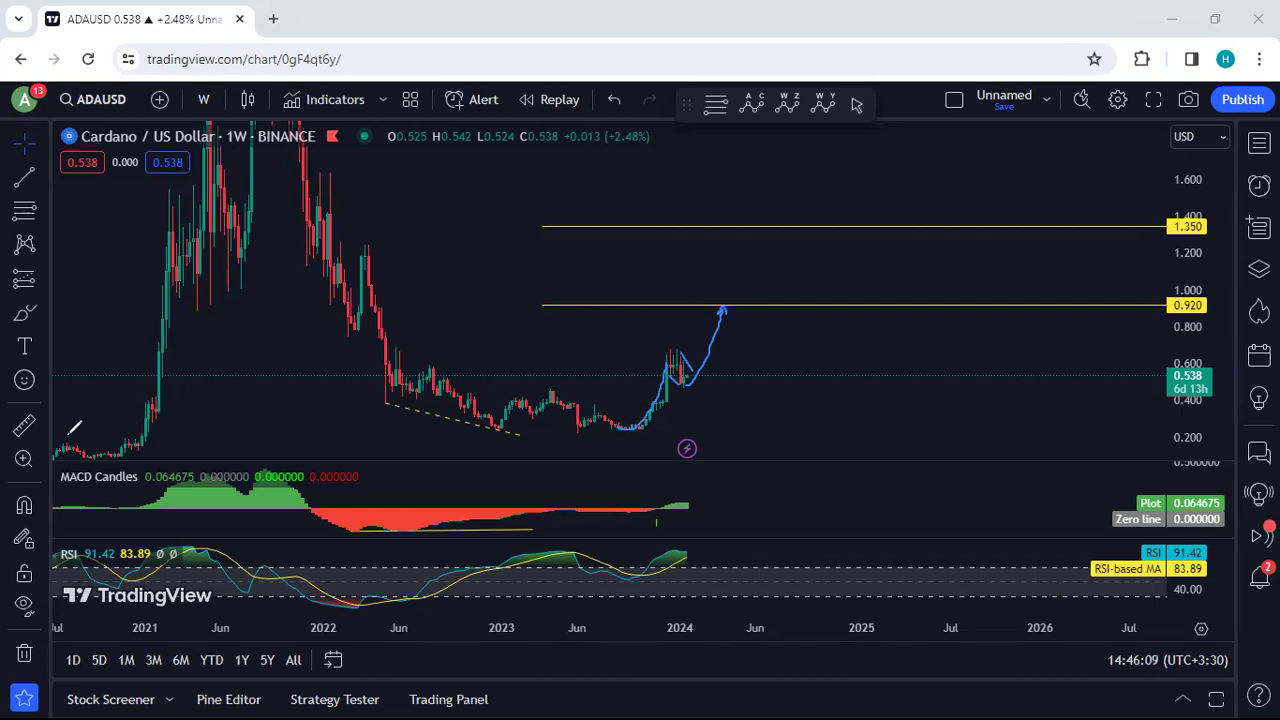
key("ctrl+z")
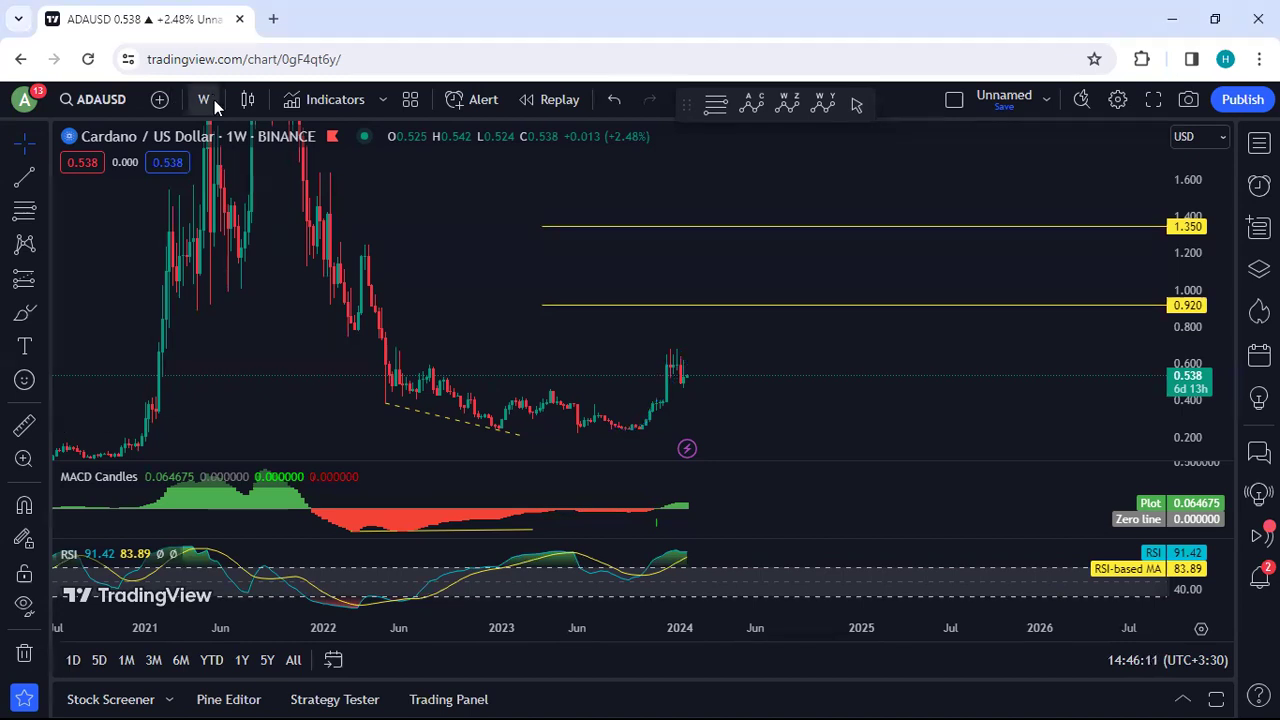
Switch the chart to the 1-day interval and rescale it to fit the recent candles with the 0.500, 0.750 and 0.820 lines
left_click(205, 100)
left_click(266, 533)
double_click(1183, 364)
left_click_drag(1186, 395, 1187, 383)
left_click_drag(963, 394, 940, 446)
left_click_drag(1181, 250, 1178, 294)
left_click_drag(958, 268, 942, 306)
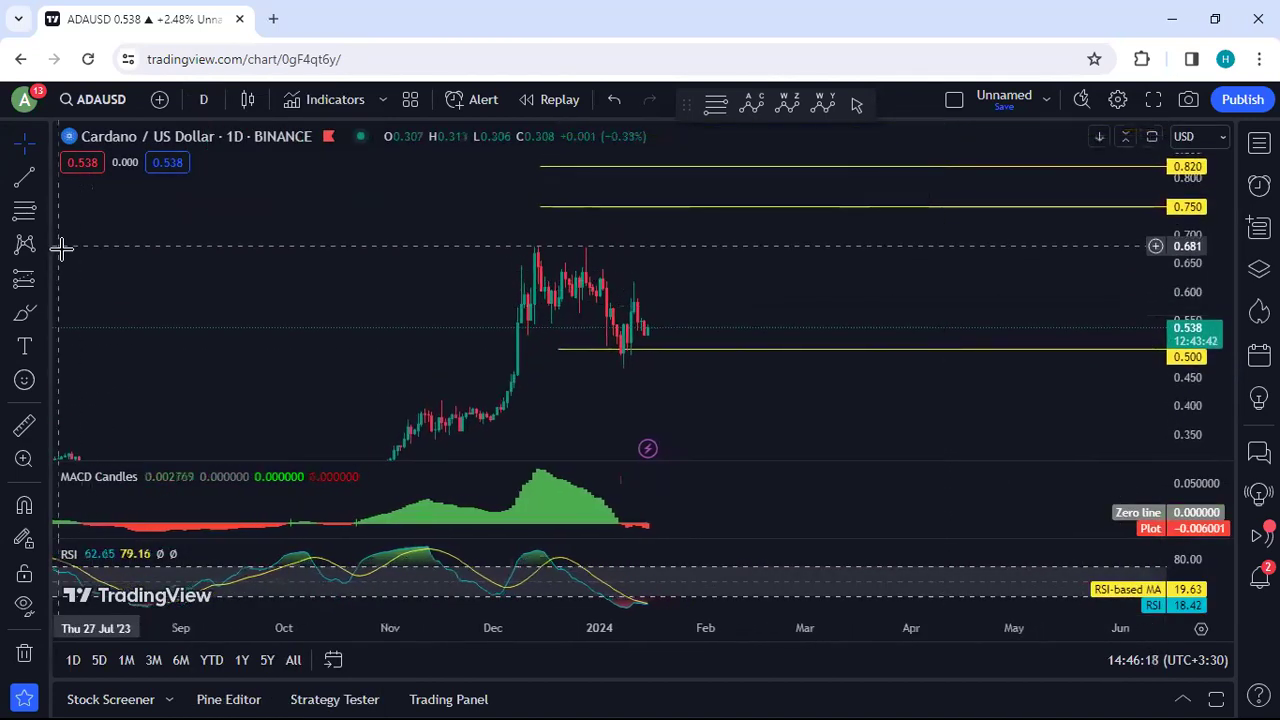
Sketch the declining channel and correction waves to below 0.500 with an arrow up to 0.750, and clear the sketches
left_click_drag(571, 280, 619, 344)
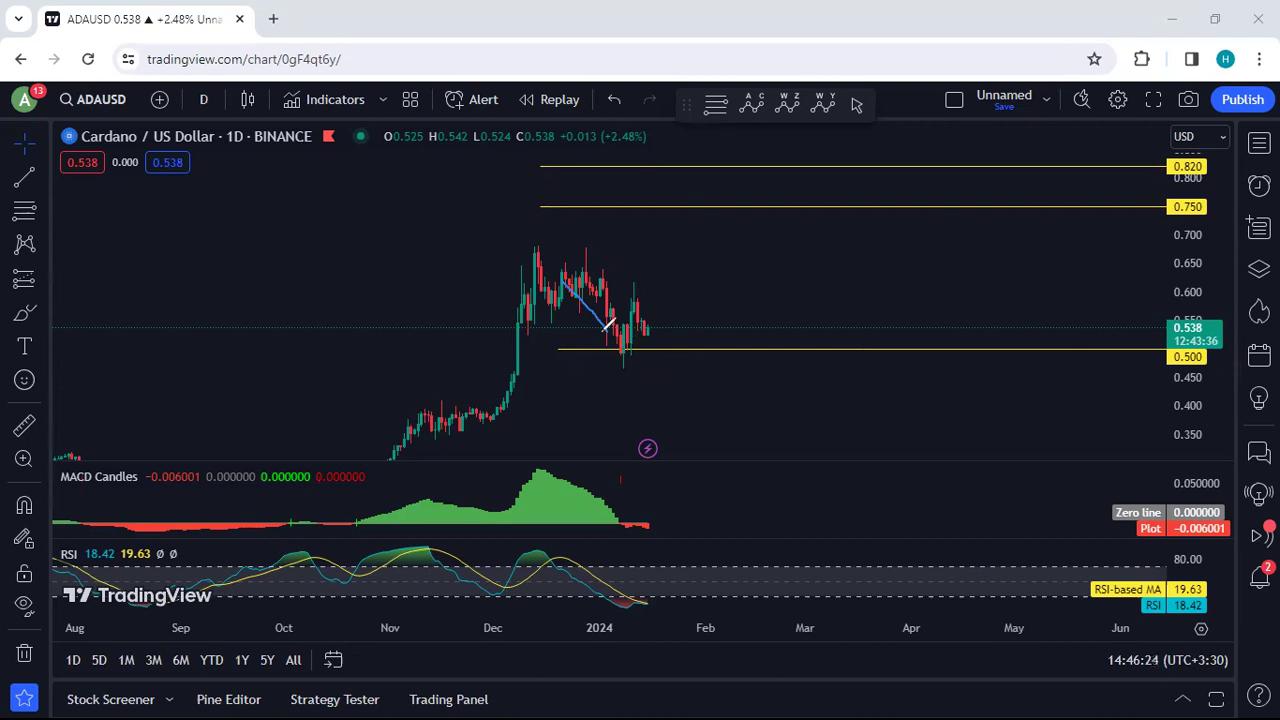
left_click_drag(623, 347, 656, 313)
mouse_move(544, 302)
left_mouse_down()
mouse_move(586, 270)
mouse_move(648, 298)
left_mouse_up()
left_click_drag(548, 310, 594, 358)
mouse_move(534, 252)
left_mouse_down()
mouse_move(552, 300)
mouse_move(636, 294)
mouse_move(673, 358)
left_mouse_up()
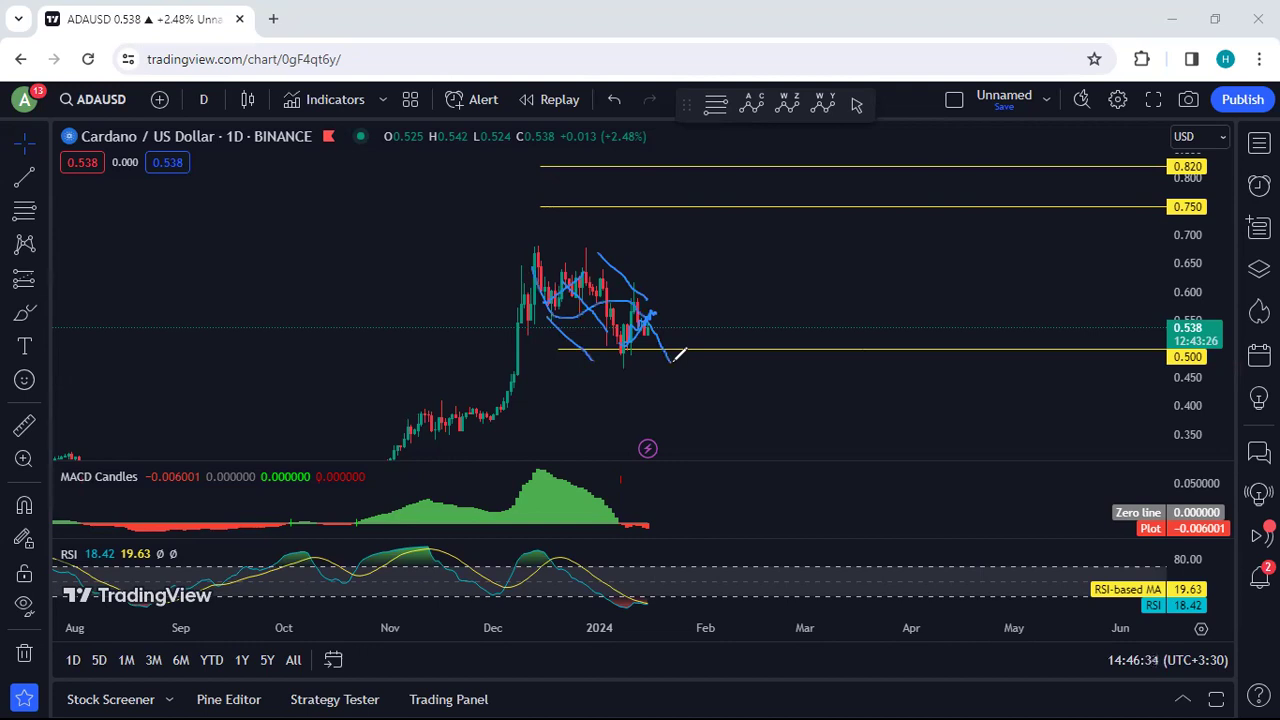
mouse_move(523, 274)
left_mouse_down()
mouse_move(661, 357)
mouse_move(689, 357)
mouse_move(746, 198)
mouse_move(748, 212)
left_mouse_up()
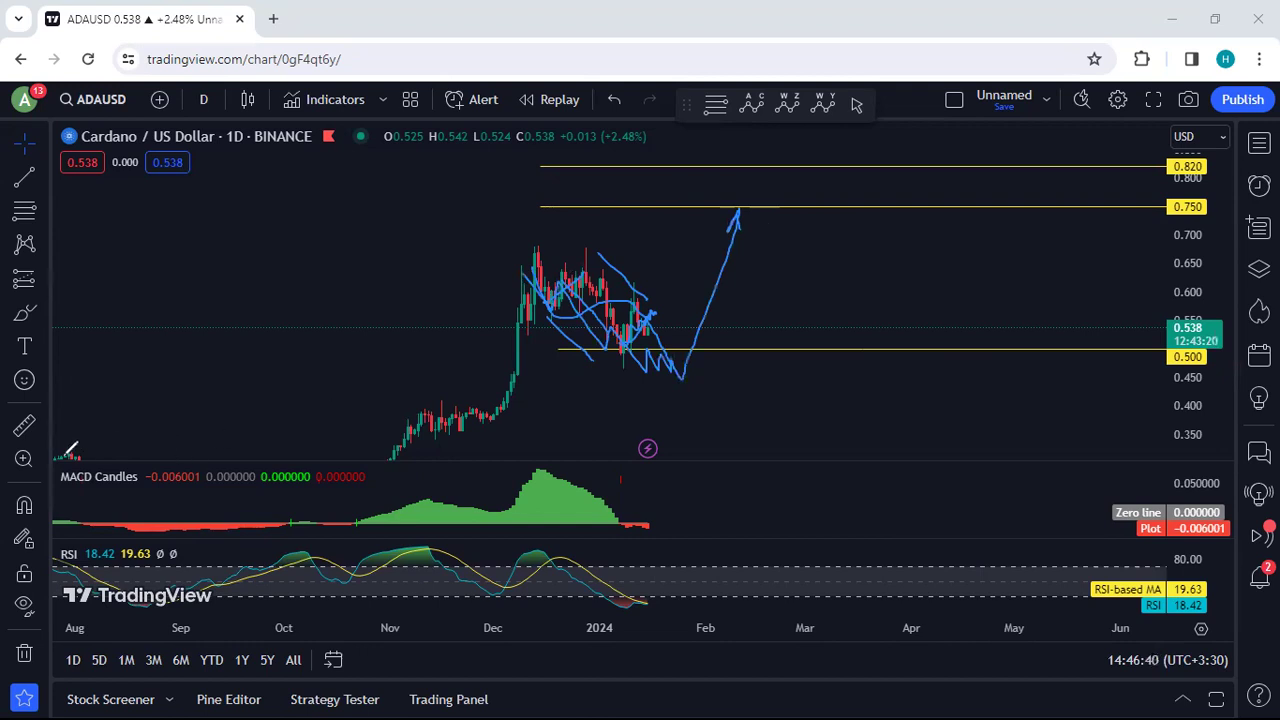
key("e")
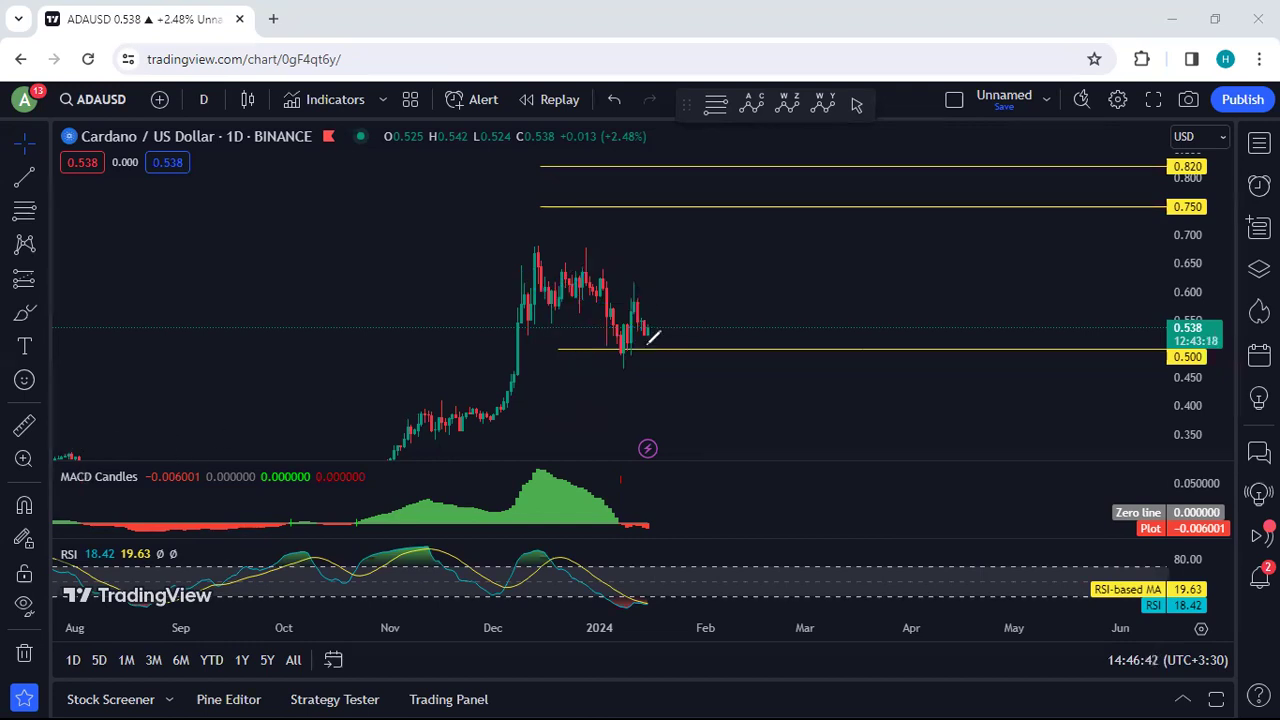
Mark the area around the 0.500 line, and circle the target zone between 0.750 and 0.820
mouse_move(601, 363)
left_mouse_down()
mouse_move(648, 362)
mouse_move(592, 369)
mouse_move(647, 370)
mouse_move(662, 348)
left_mouse_up()
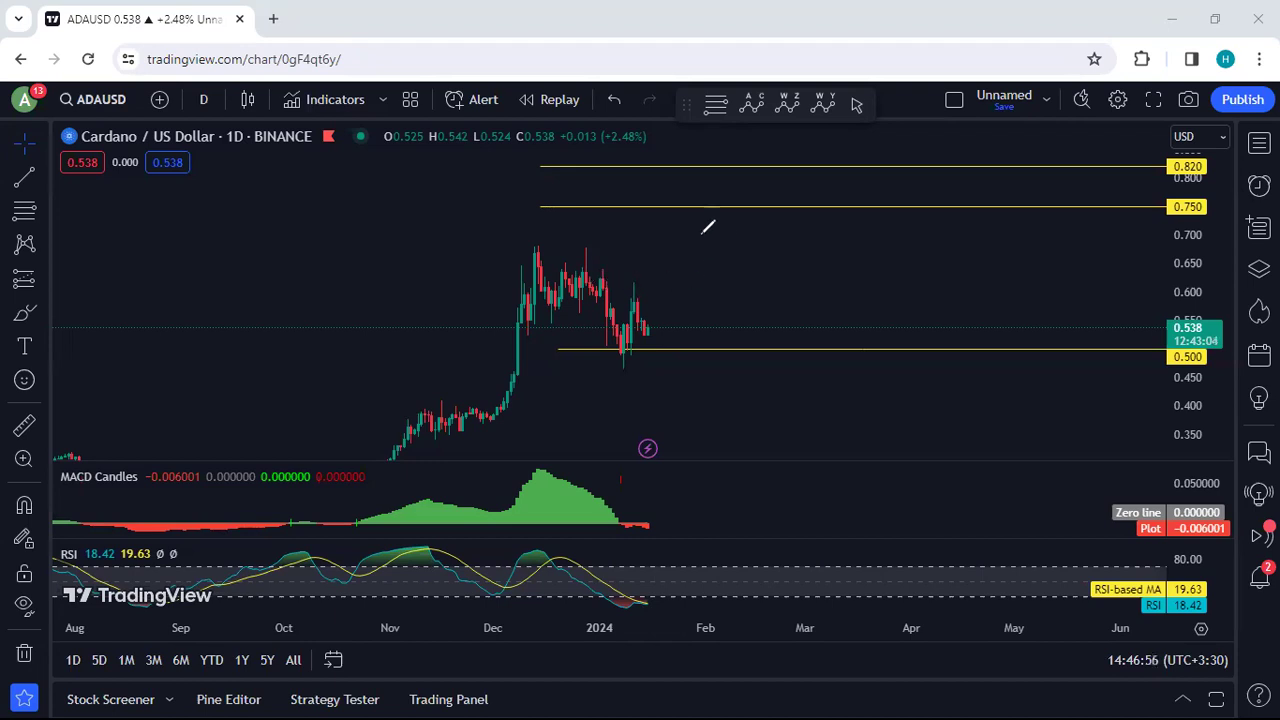
mouse_move(706, 206)
left_mouse_down()
mouse_move(725, 204)
mouse_move(712, 177)
mouse_move(698, 193)
left_mouse_up()
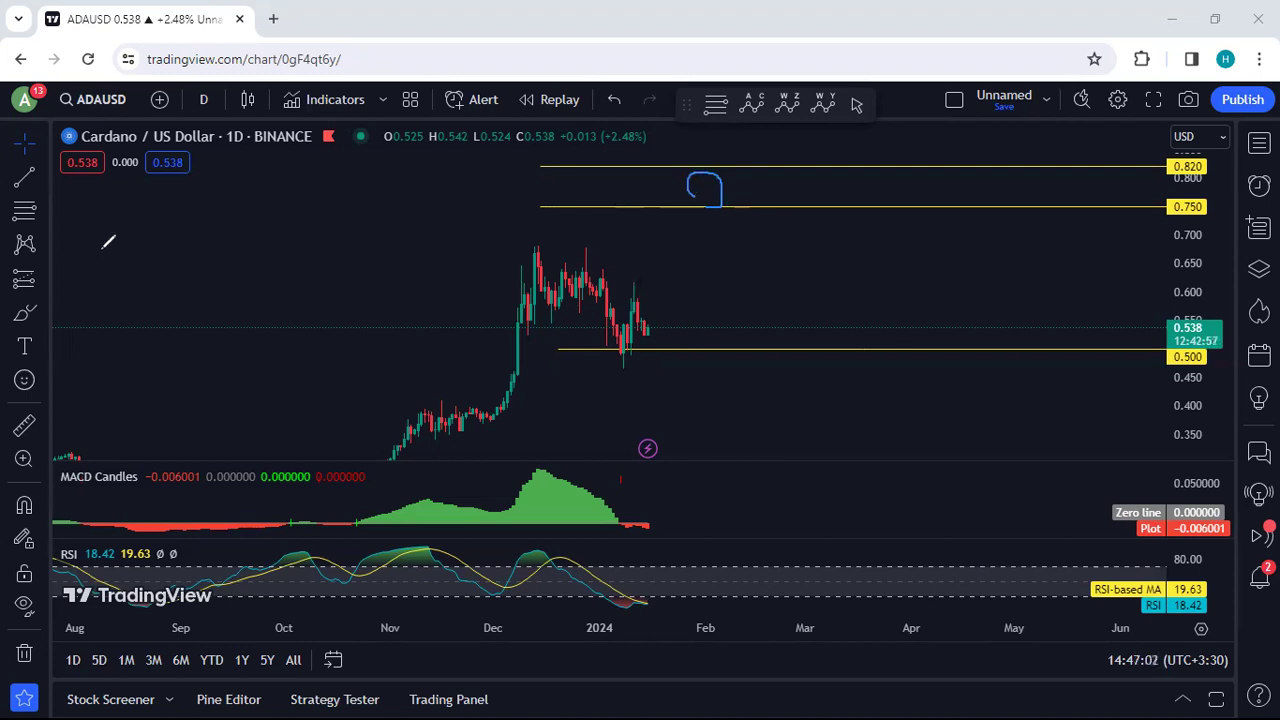
Switch the chart to the 4-hour interval and enlarge the price scale around the recent candles
left_click(203, 99)
left_click(190, 463)
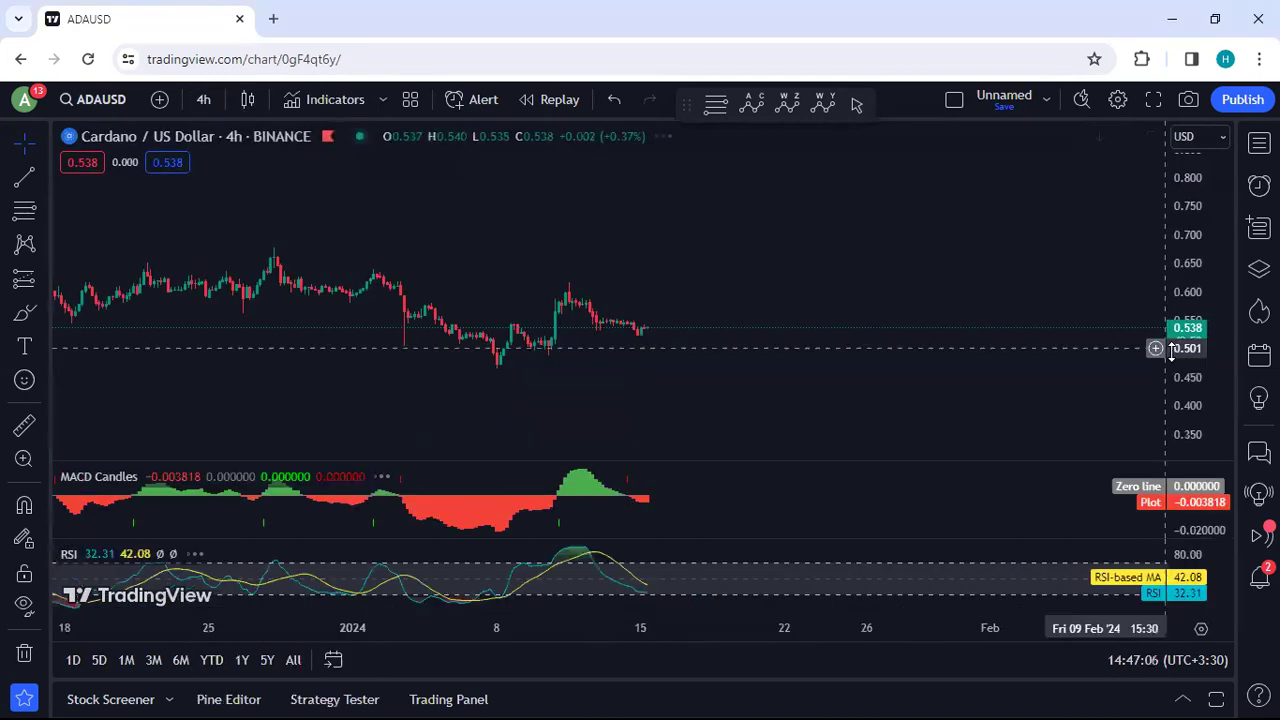
left_click_drag(1173, 356, 1179, 383)
left_click_drag(763, 409, 798, 389)
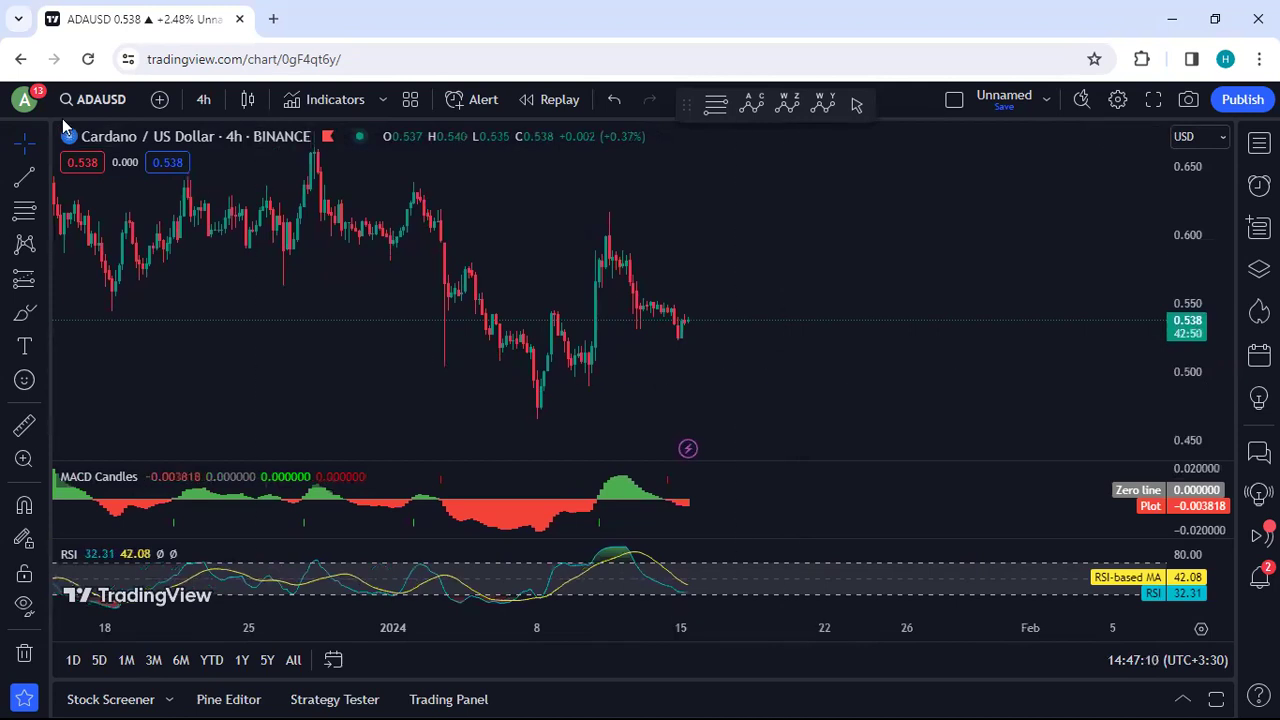
Sketch lines along the January highs and rising lows with a curve up to about 0.600, and clear the sketches
left_click_drag(550, 302, 606, 238)
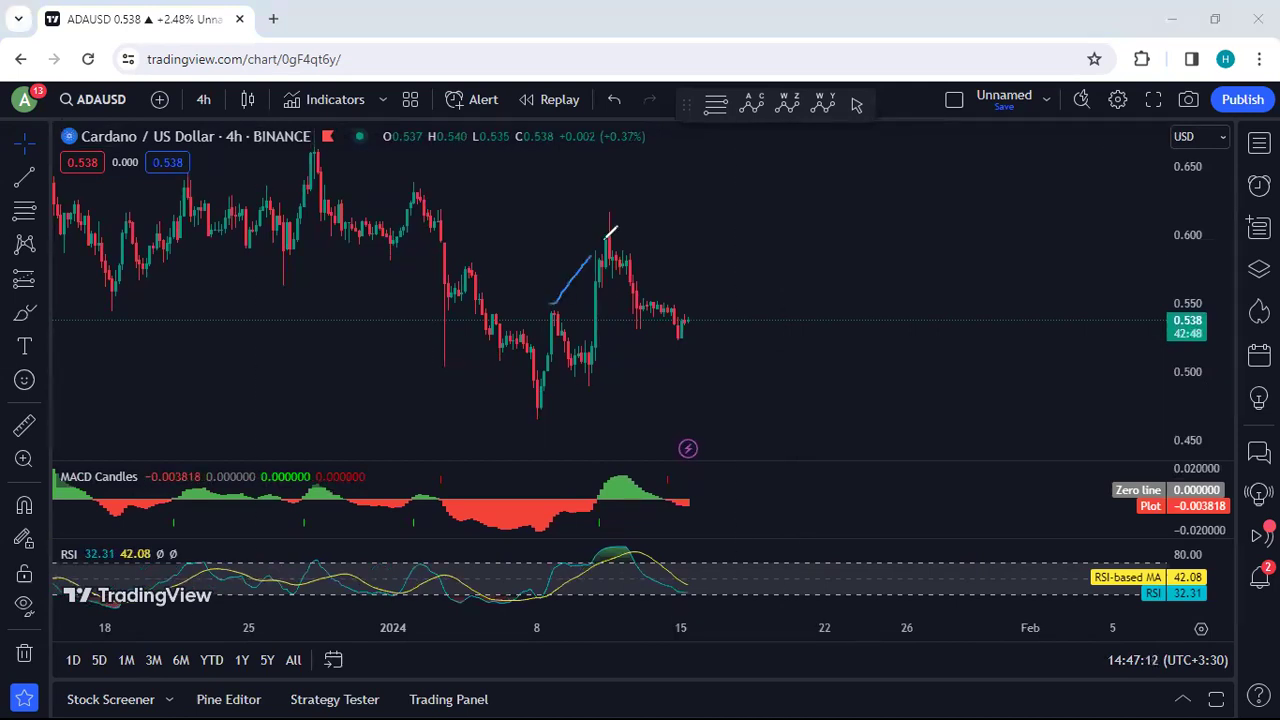
mouse_move(590, 381)
left_mouse_down()
mouse_move(686, 326)
mouse_move(738, 238)
left_mouse_up()
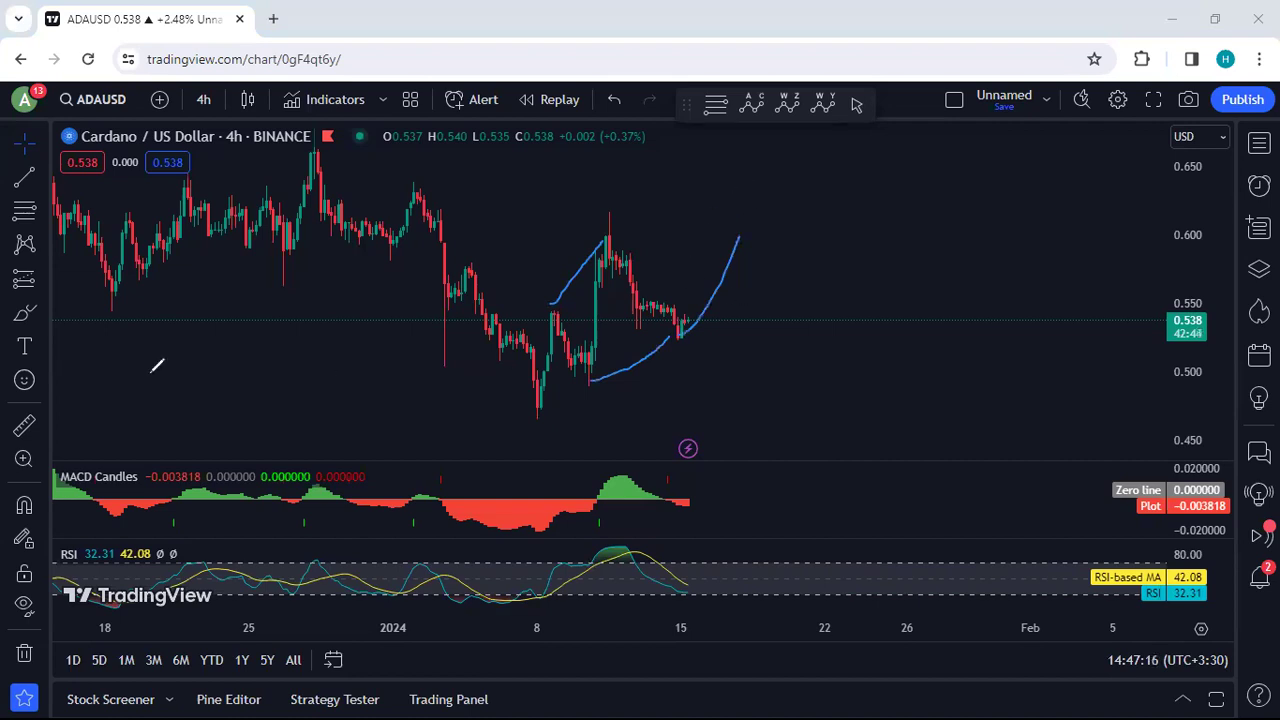
left_click(88, 456)
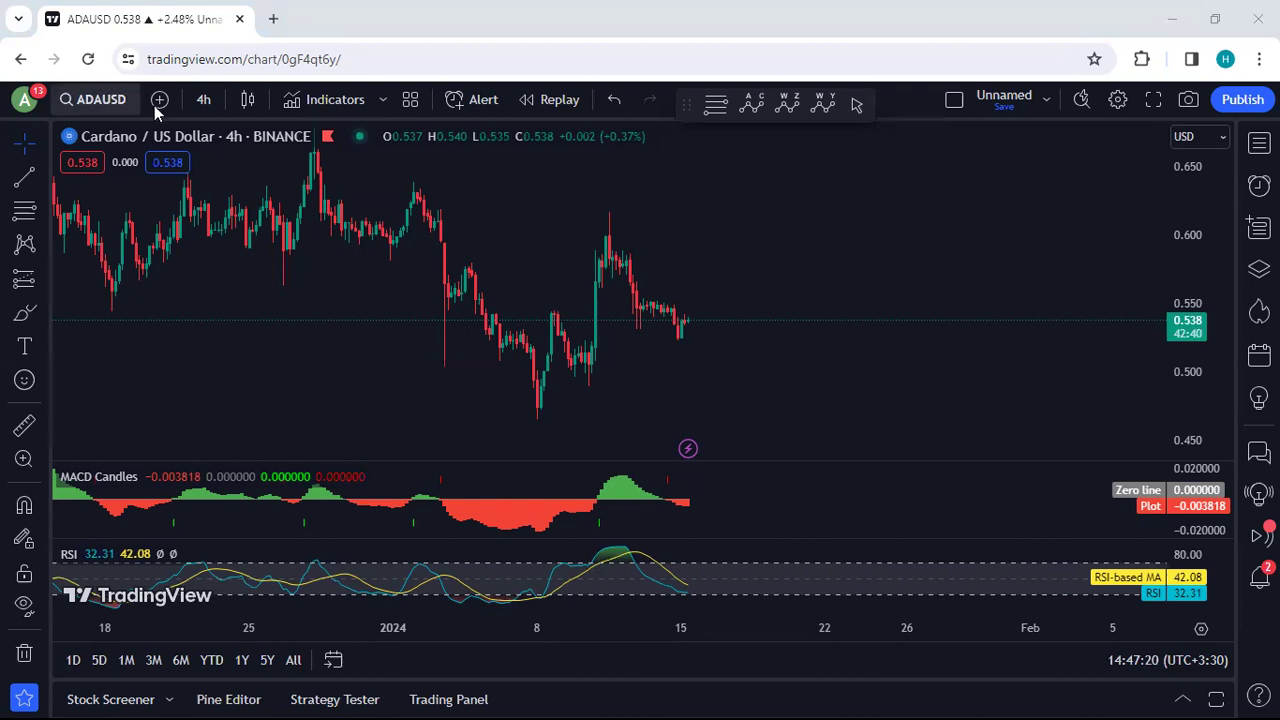
Switch the chart to the 1-hour interval and enlarge the price scale around the candles from January 13 to 15
left_click(203, 99)
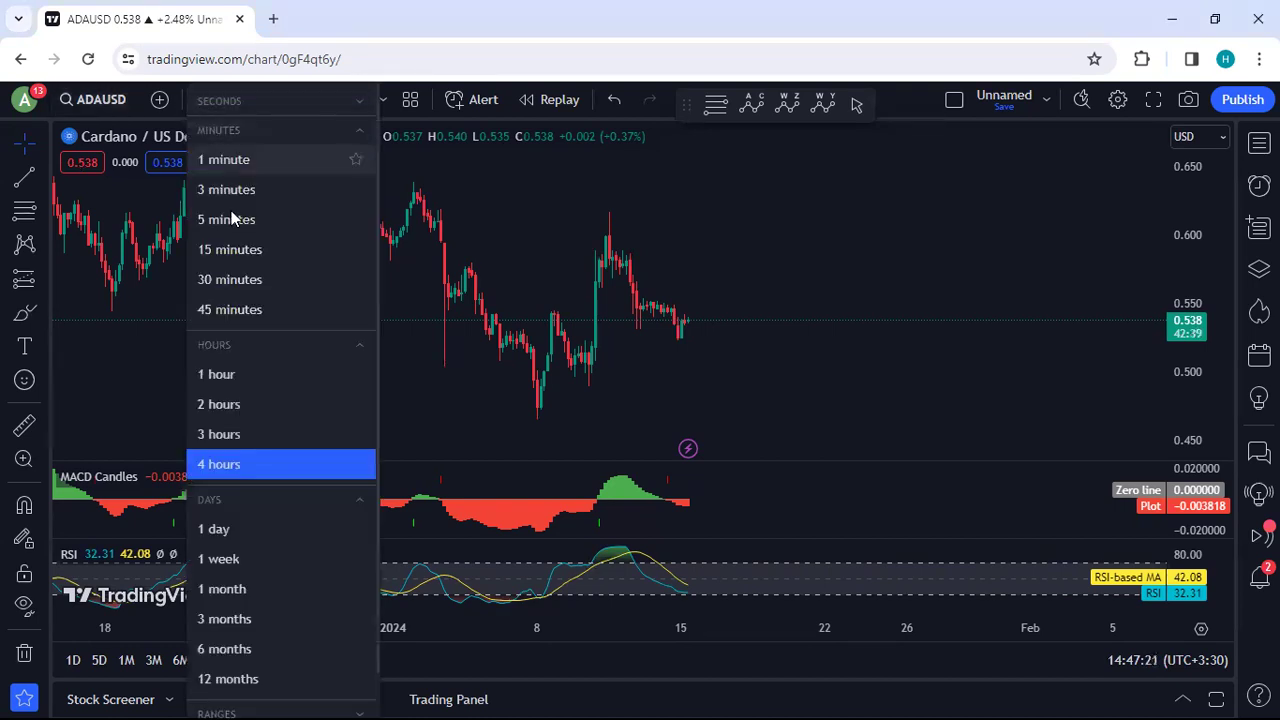
left_click(236, 374)
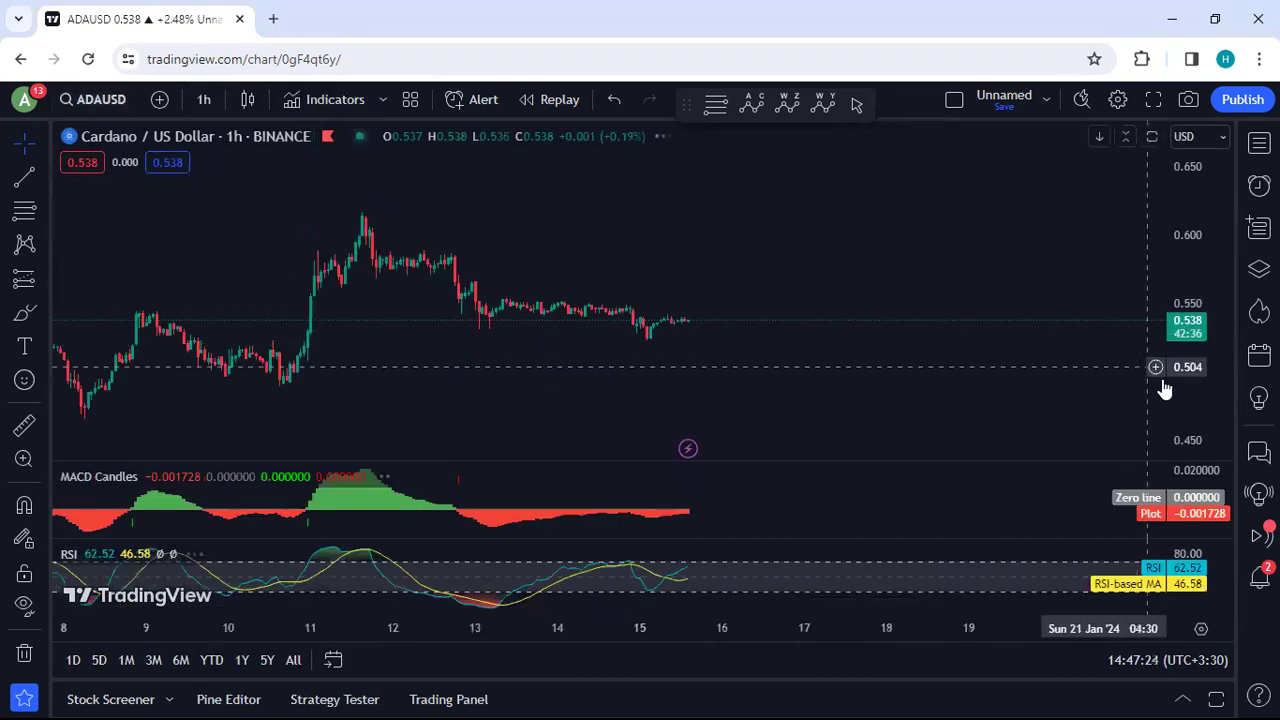
left_click_drag(1179, 387, 1165, 230)
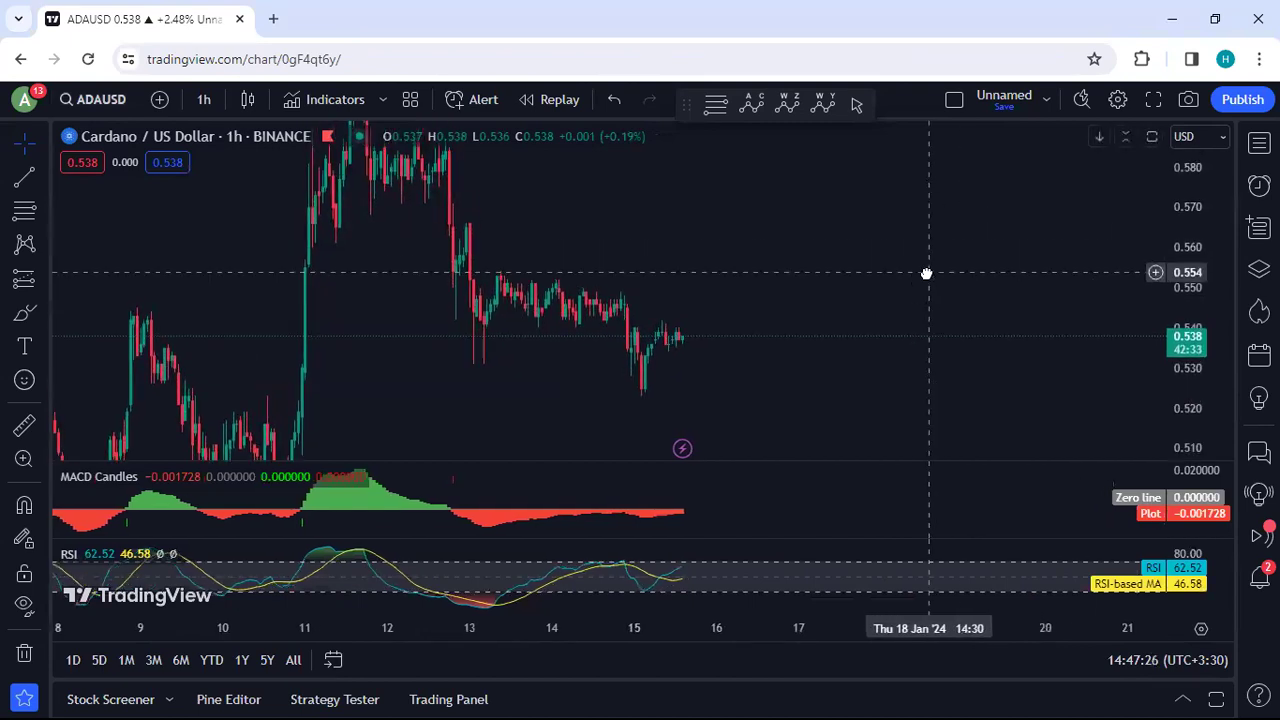
left_click_drag(1192, 400, 1192, 352)
left_click_drag(729, 277, 729, 234)
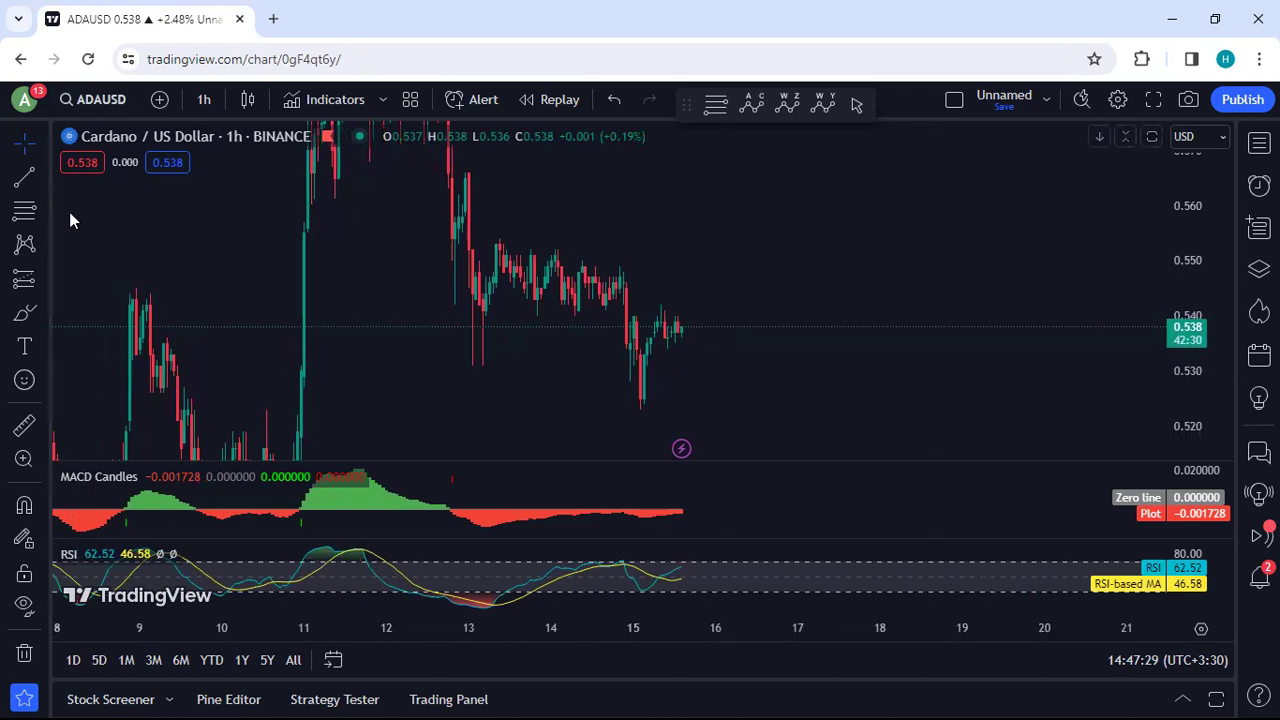
Sketch a small flag on the latest hourly candles, a resistance line at about 0.543 and an upward breakout stroke
key("ctrl+shift+3")
mouse_move(663, 307)
left_mouse_down()
mouse_move(696, 328)
mouse_move(679, 342)
left_mouse_up()
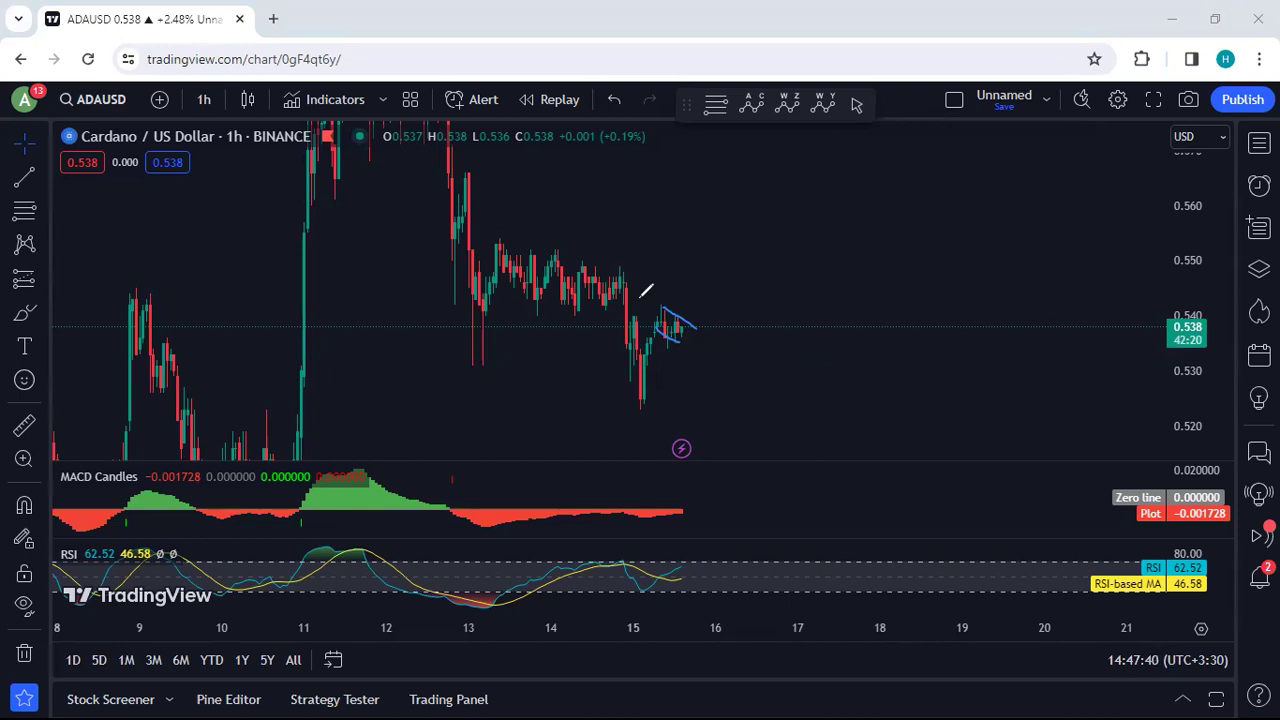
left_click_drag(636, 298, 654, 297)
left_click_drag(705, 300, 698, 267)
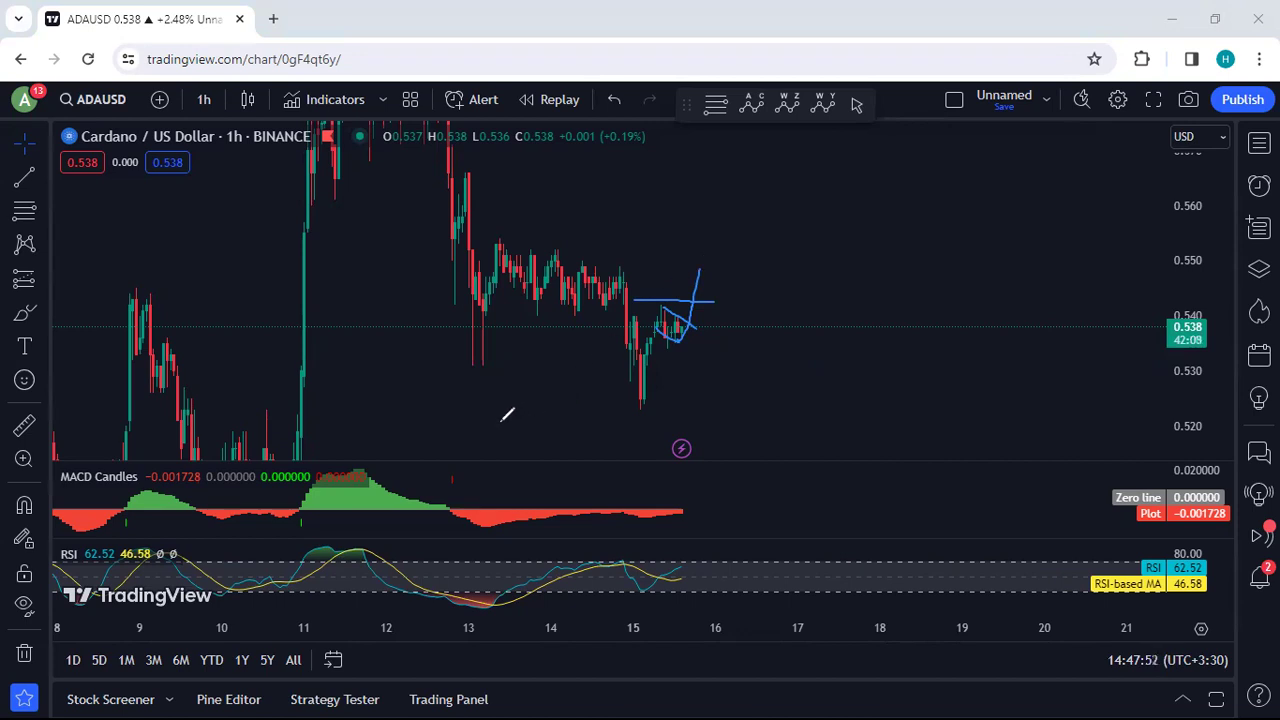
Draw a support line near 0.519 and resistance lines near 0.550 and 0.554, retrace the flag, and clear all sketches
left_click_drag(485, 425, 701, 430)
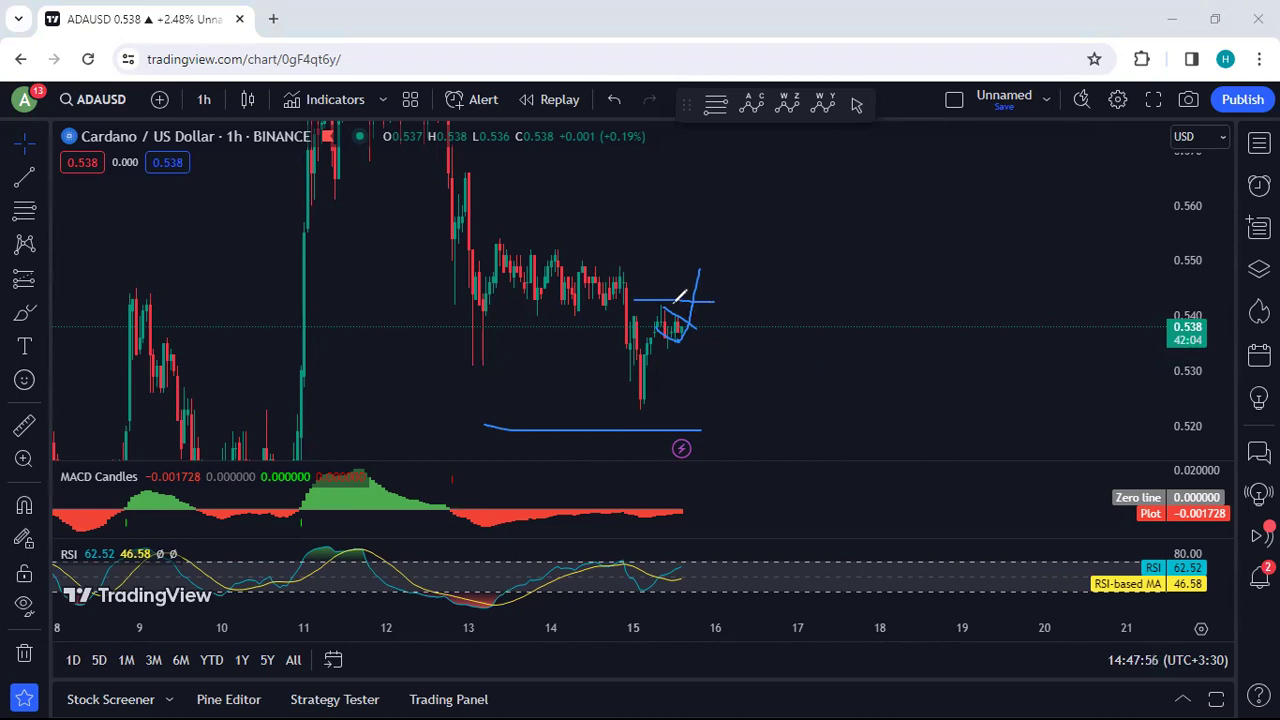
left_click_drag(671, 315, 694, 337)
left_click_drag(567, 260, 641, 261)
left_click_drag(506, 240, 627, 242)
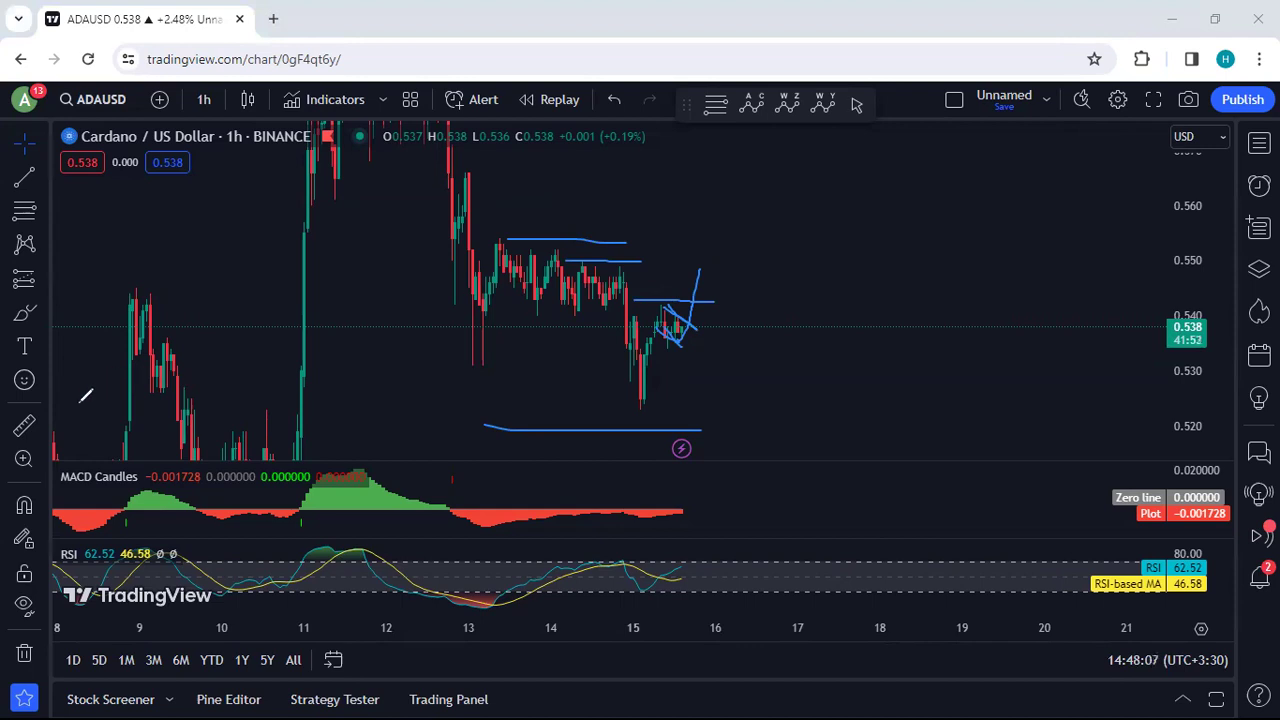
key("e")
Sketch the small flag on the latest hourly candles again and draw a curved arrow pointing to it
mouse_move(664, 306)
left_mouse_down()
mouse_move(688, 328)
mouse_move(666, 338)
mouse_move(776, 288)
left_mouse_up()
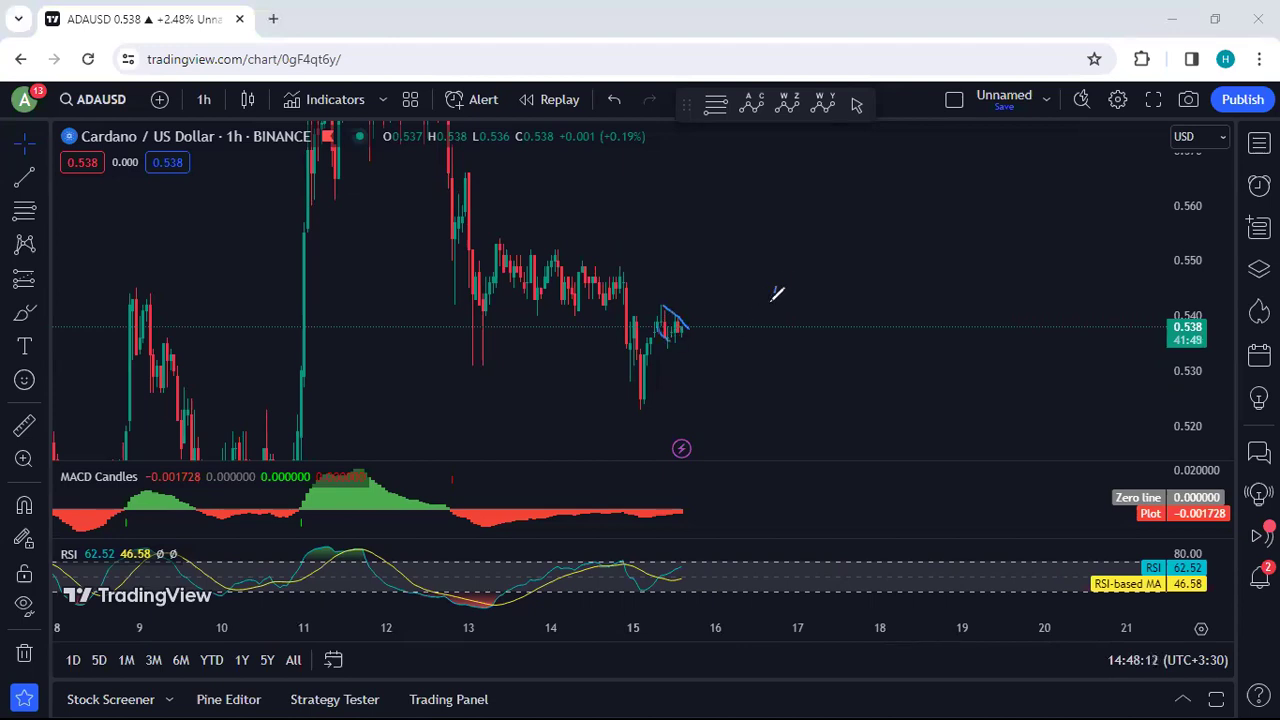
left_click_drag(705, 318, 707, 323)
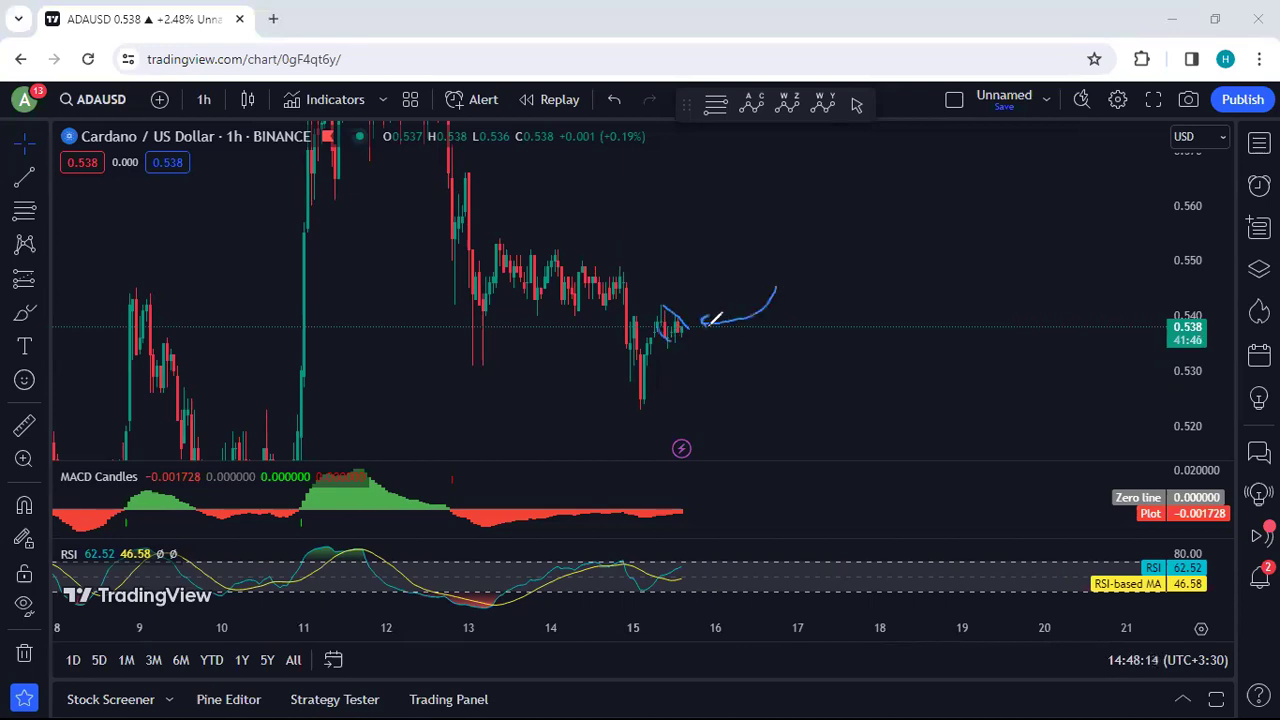